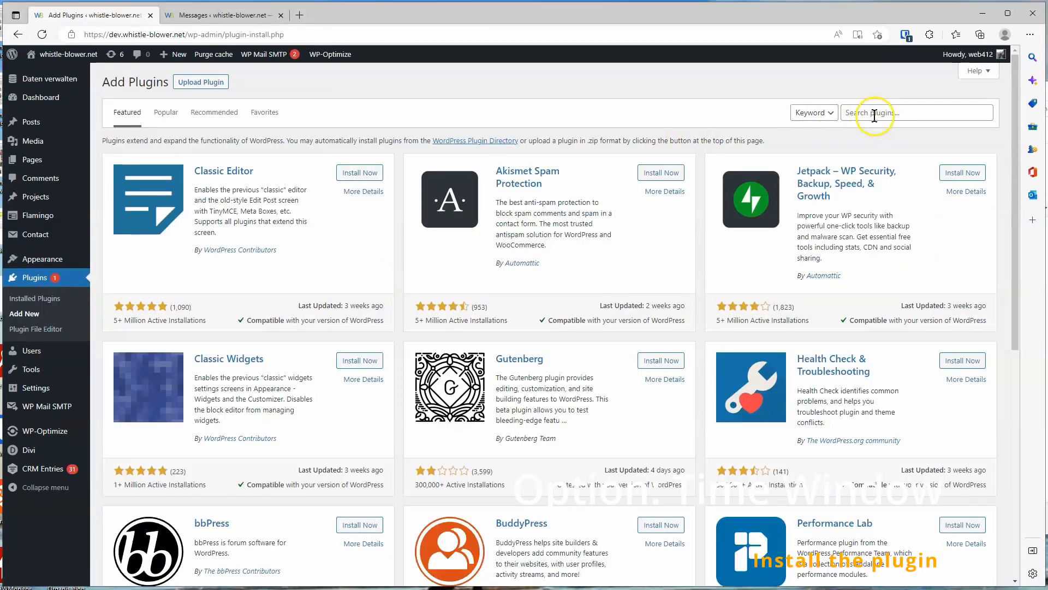
Search plugins for "gdpr-compliant recaptcha", then install and activate the GDPR-compliant ReCaptcha for all forms plugin
left_click(880, 112)
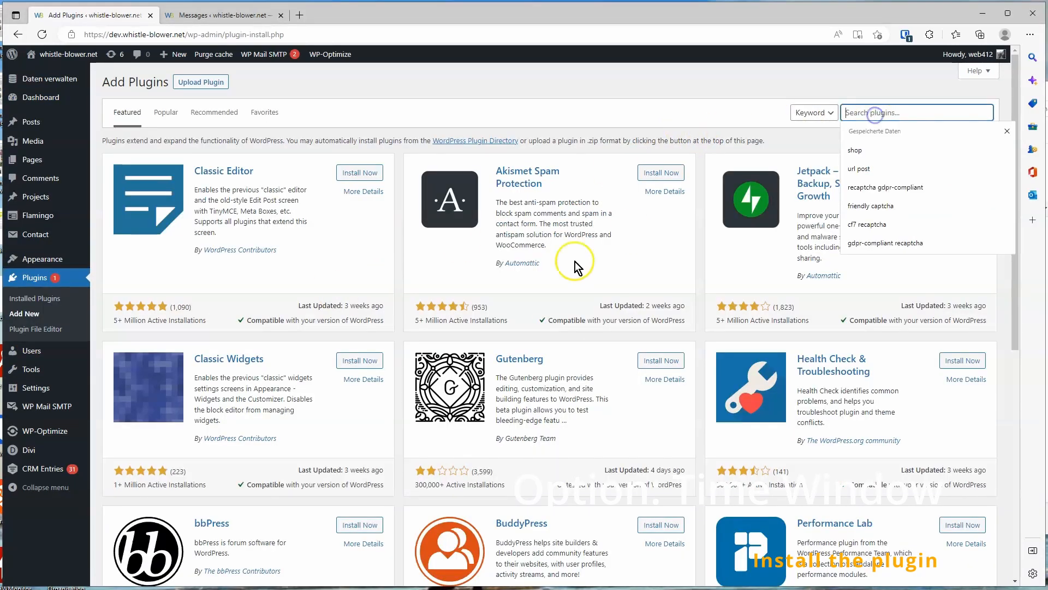
type("gdpr-compl")
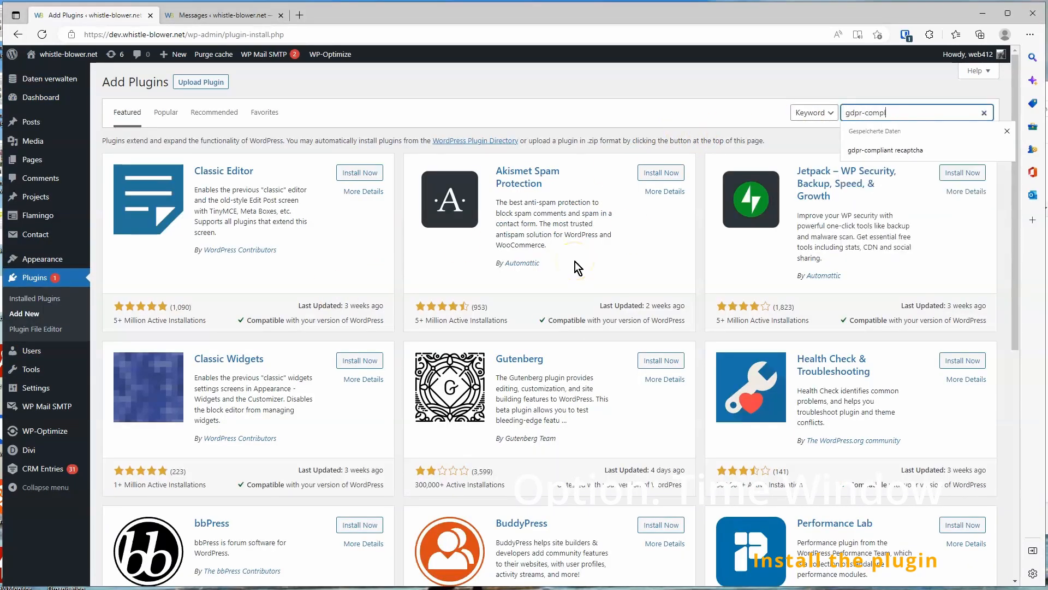
type("iant recaptcha")
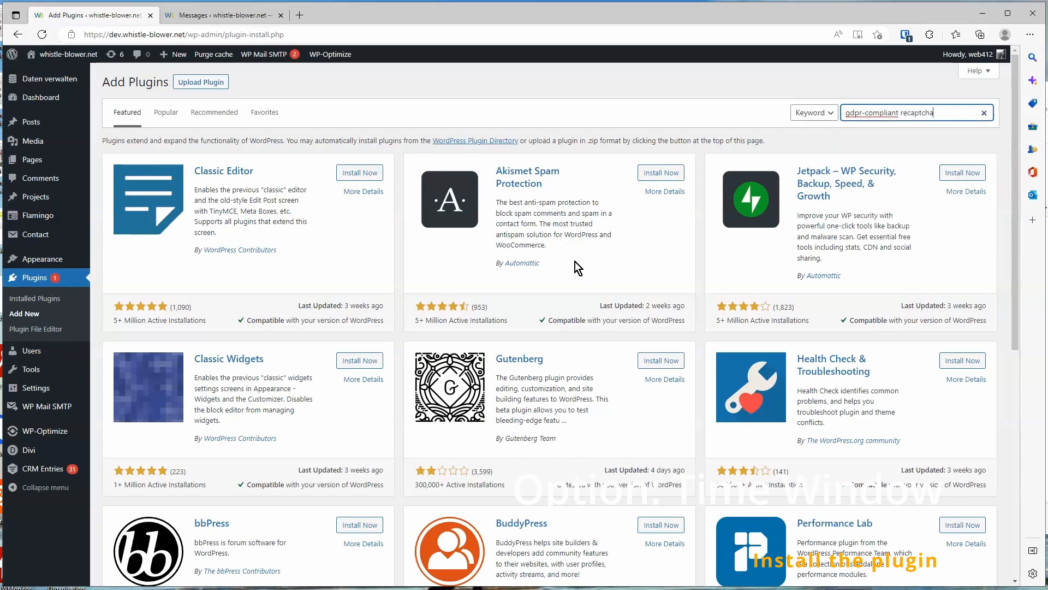
scroll(579, 273, "down", 3)
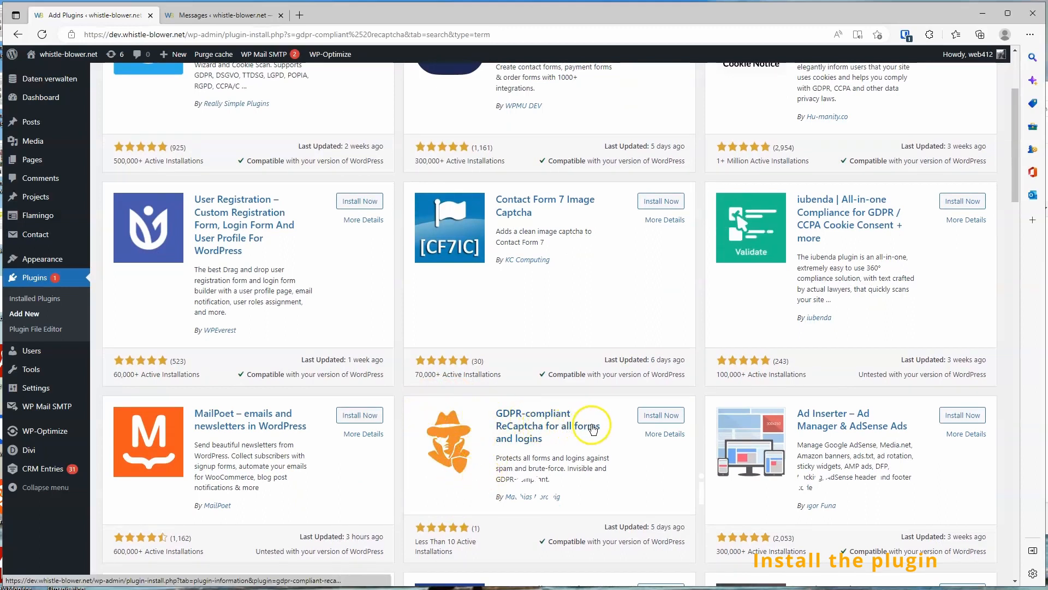
left_click(656, 416)
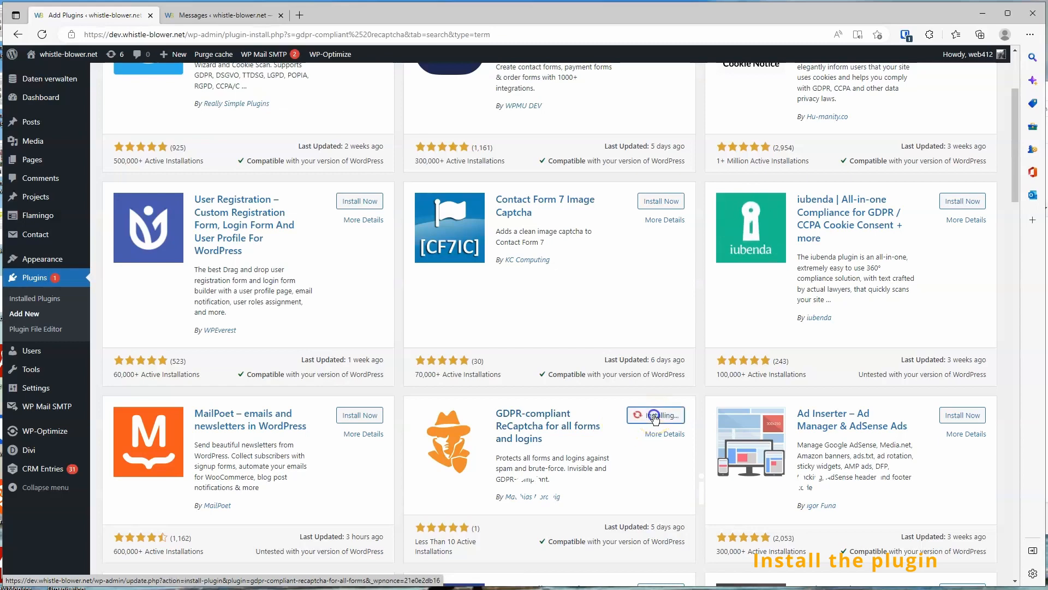
left_click(655, 416)
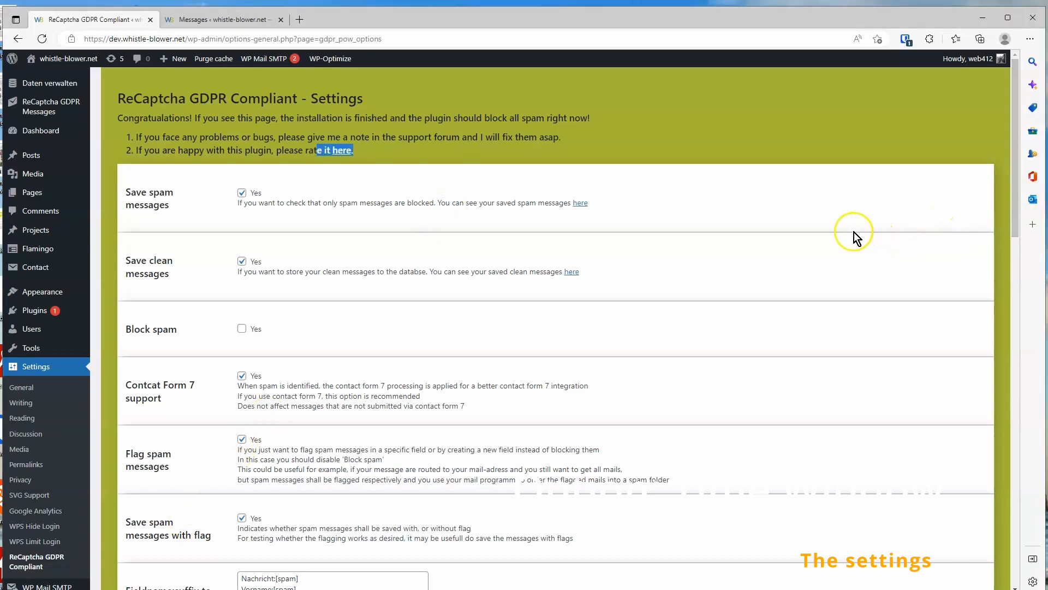
Review the save-messages settings and open the plugin's Messages inbox
left_click_drag(126, 188, 170, 276)
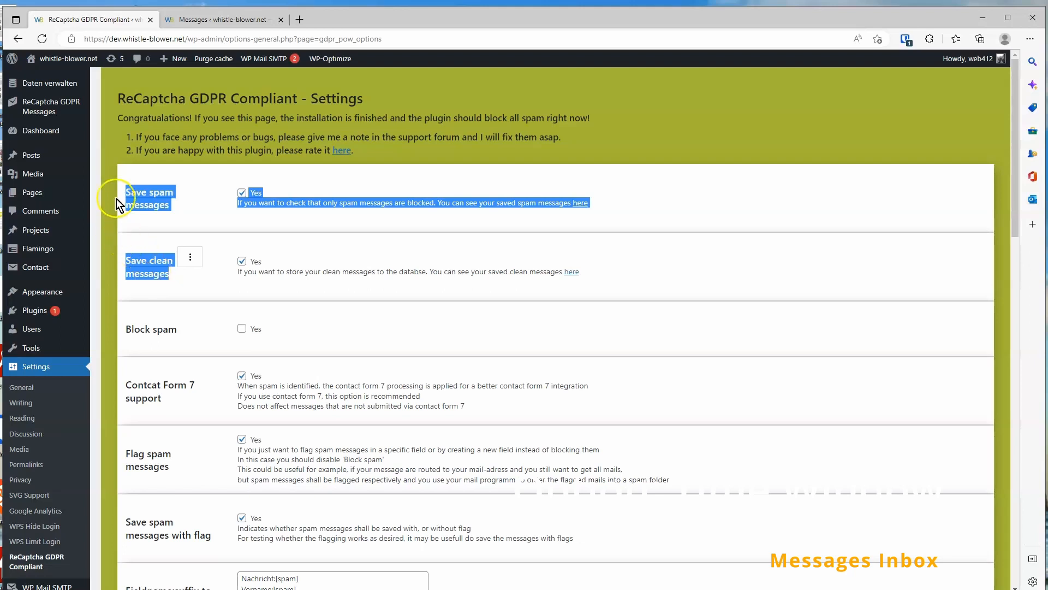
left_click(37, 108)
left_click(36, 130)
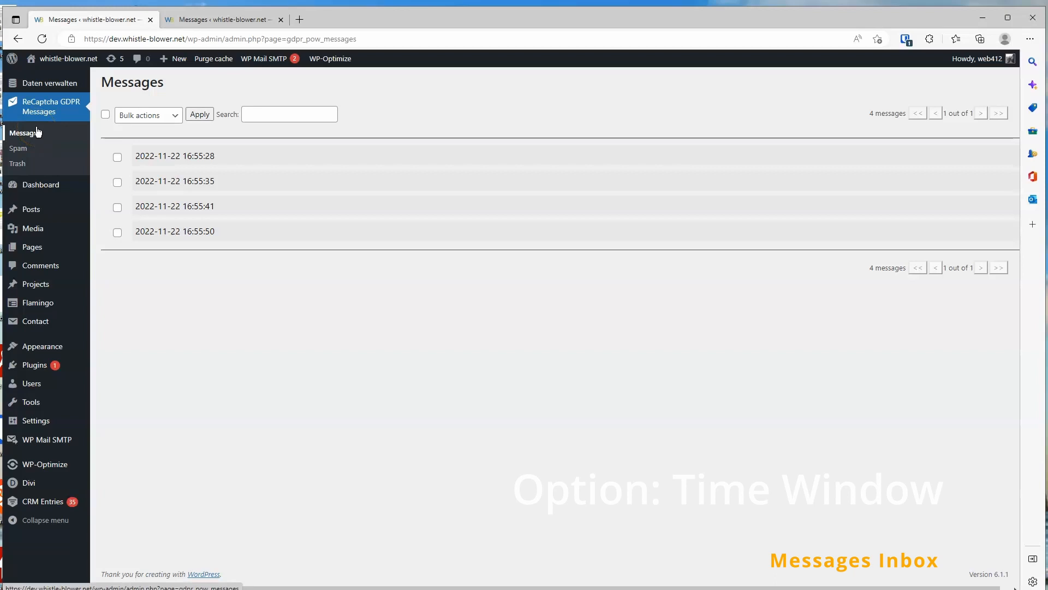
left_click(31, 136)
Expand the first message in the inbox and move it to trash
left_click(158, 156)
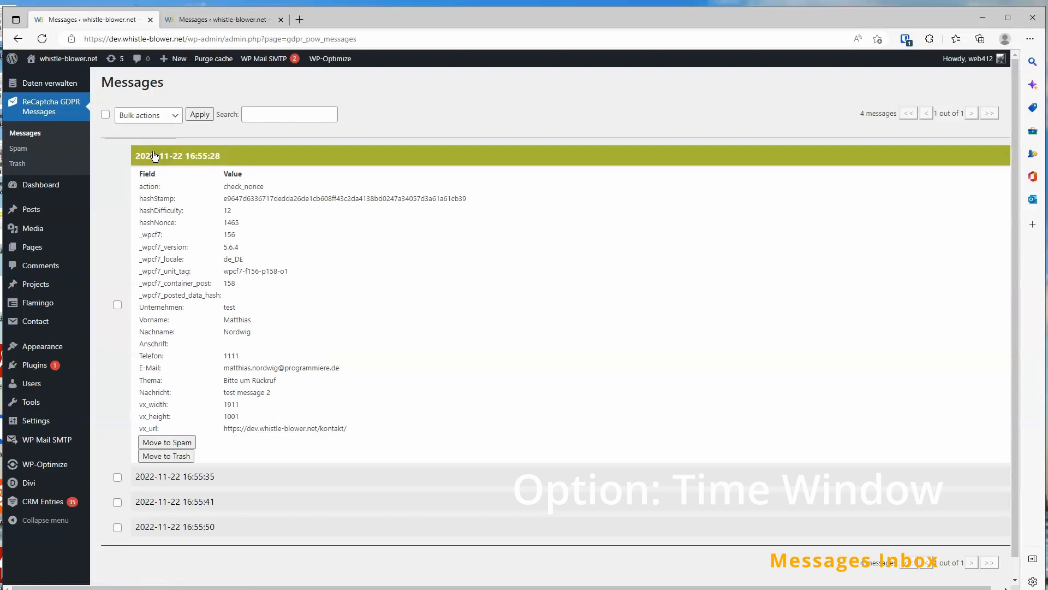
left_click(167, 457)
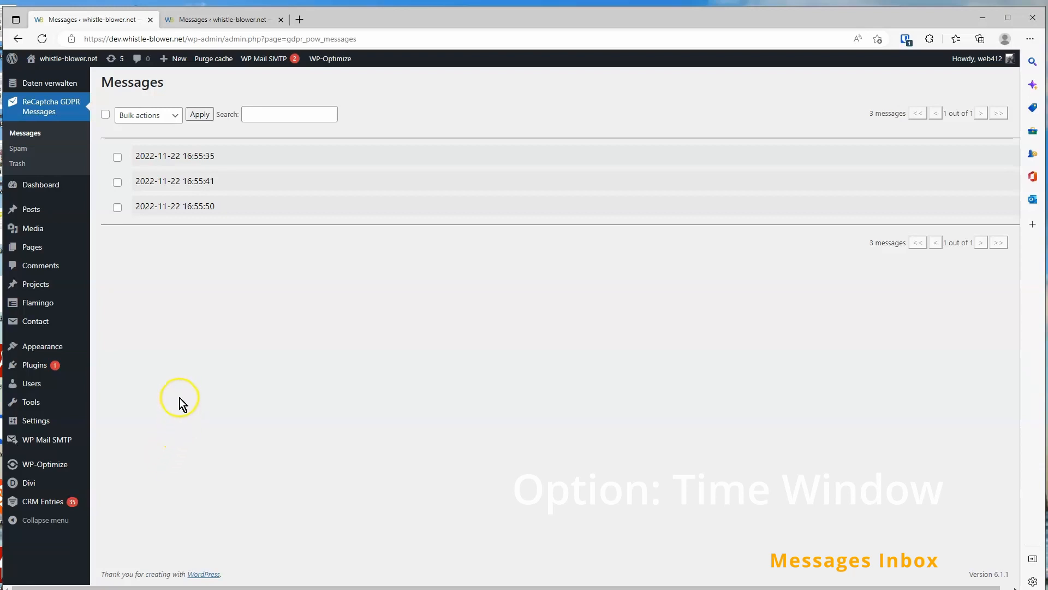
Select all remaining inbox messages and move them to spam with a bulk action
left_click(106, 114)
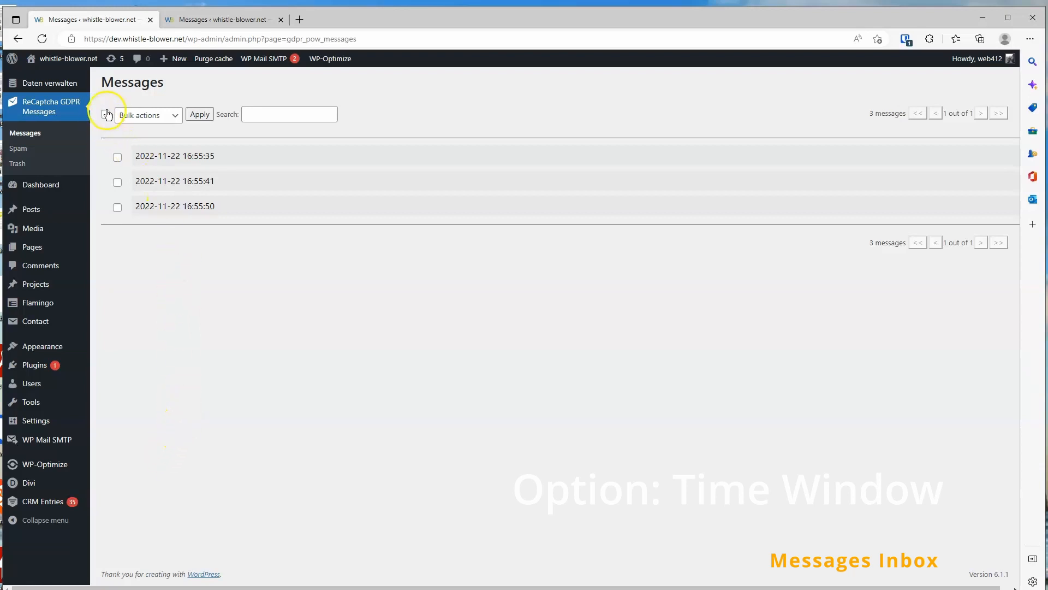
left_click(147, 116)
left_click(144, 143)
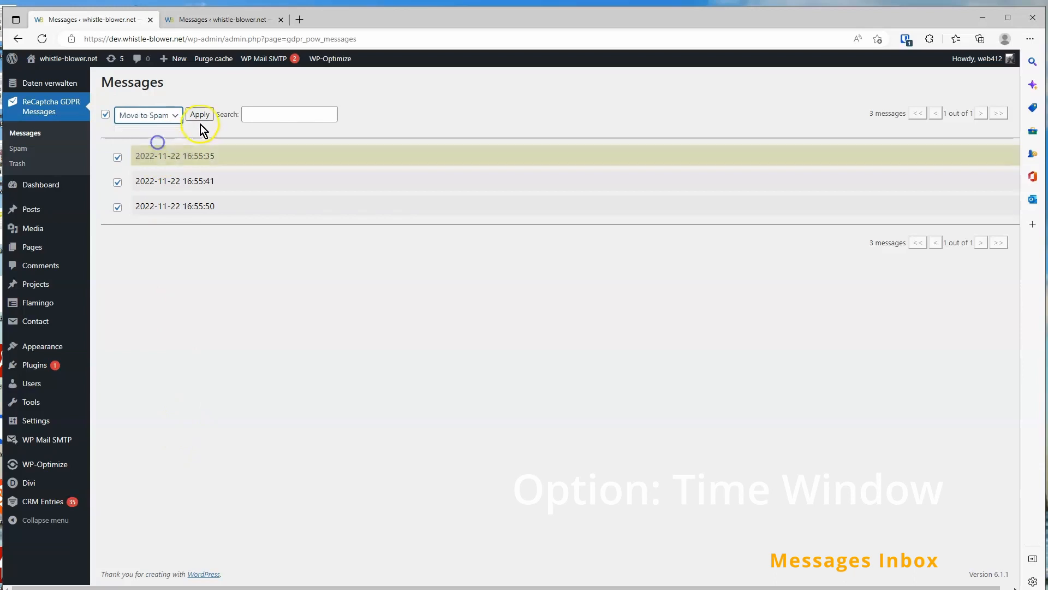
left_click(199, 115)
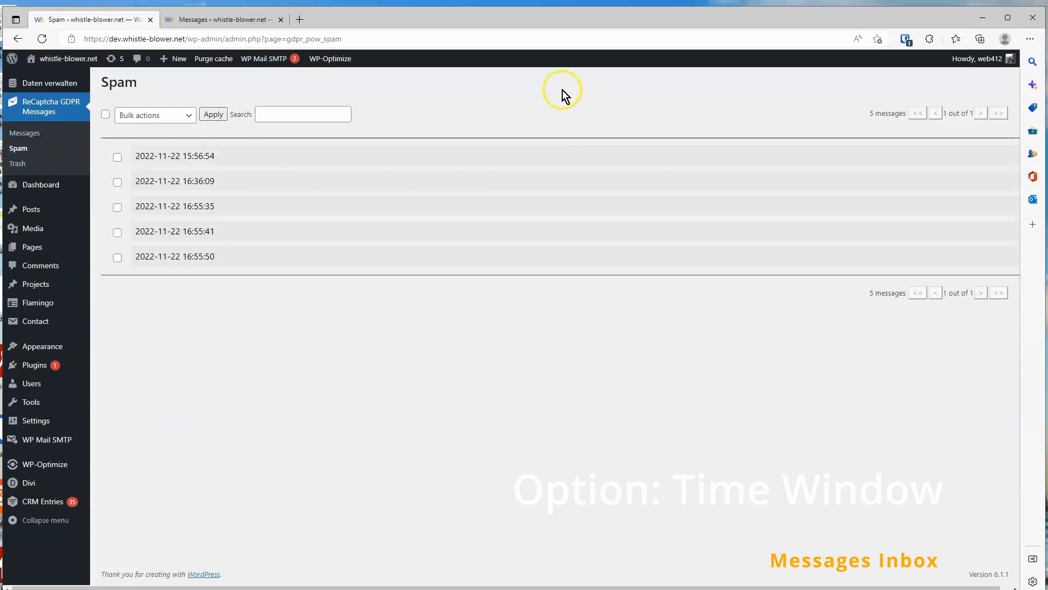
Search the Spam folder for "test", expand the matching message and move it to trash
left_click(327, 111)
type("test")
left_click(313, 158)
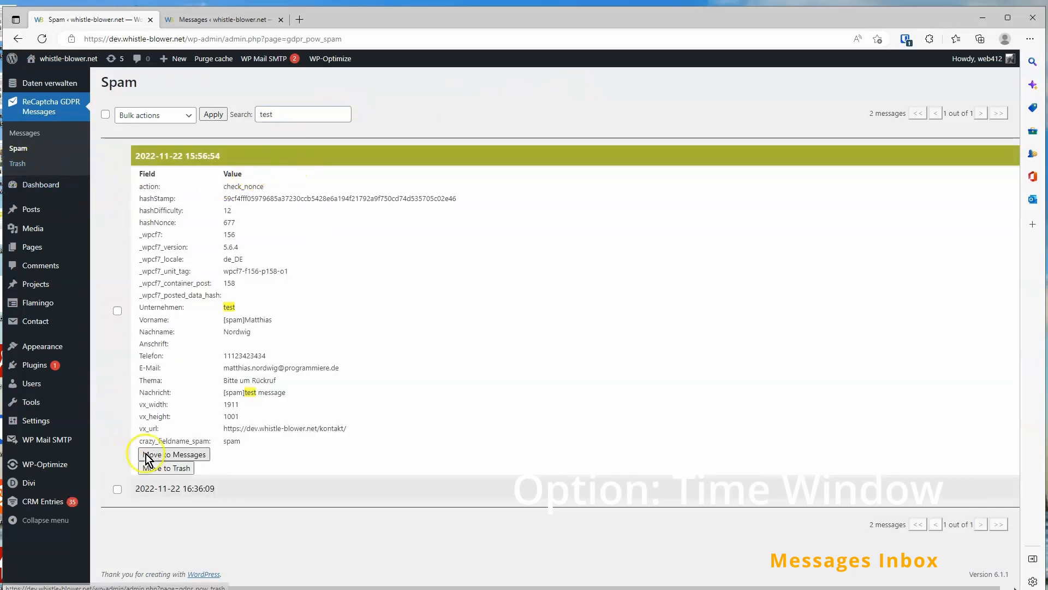
left_click(163, 468)
Open the Trash, expand the 15:56:54 message and delete it permanently
left_click(36, 163)
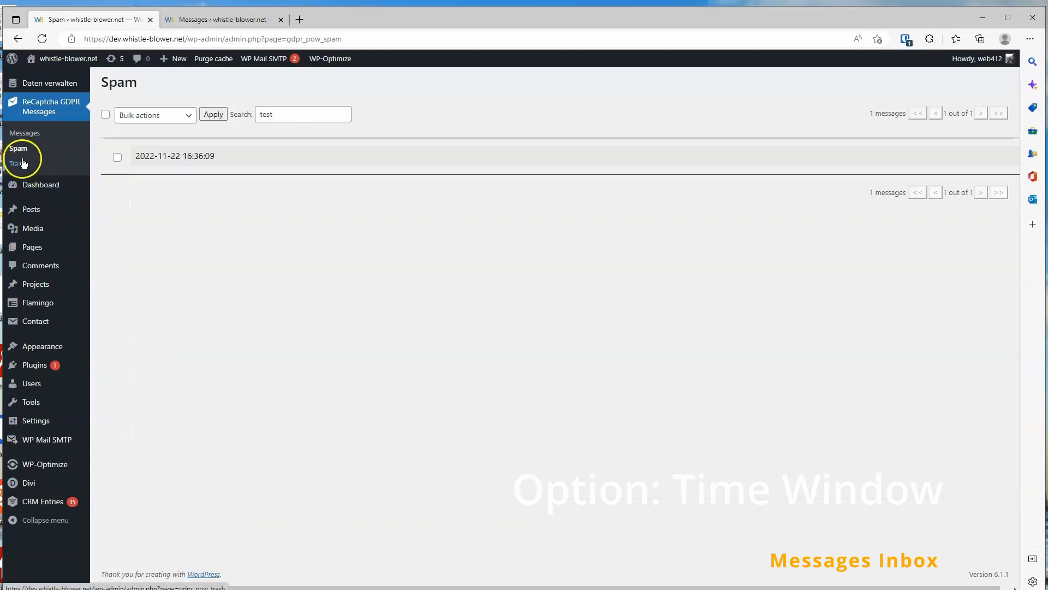
left_click(185, 156)
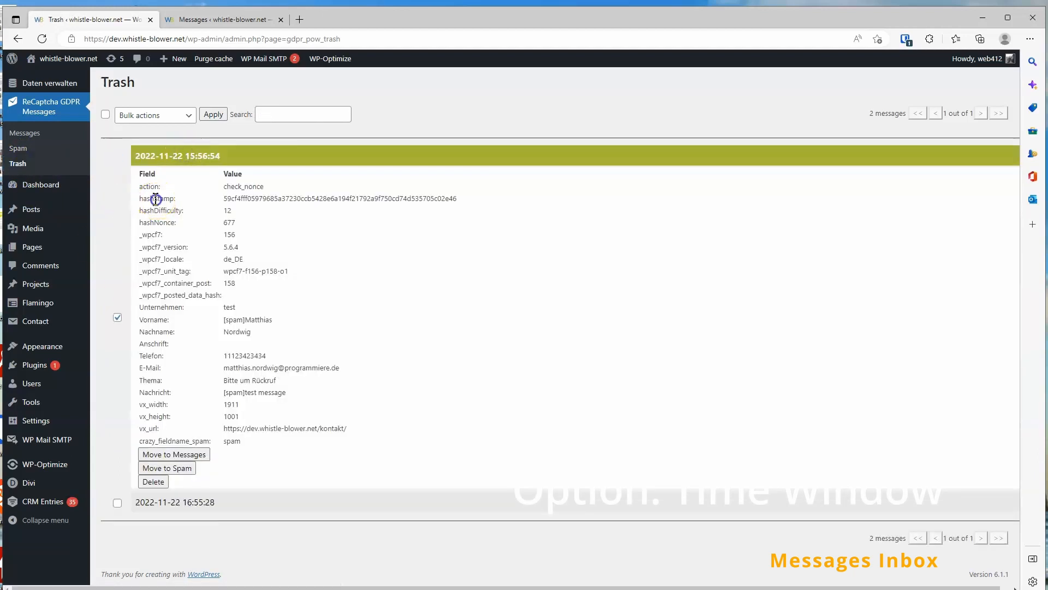
left_click(153, 481)
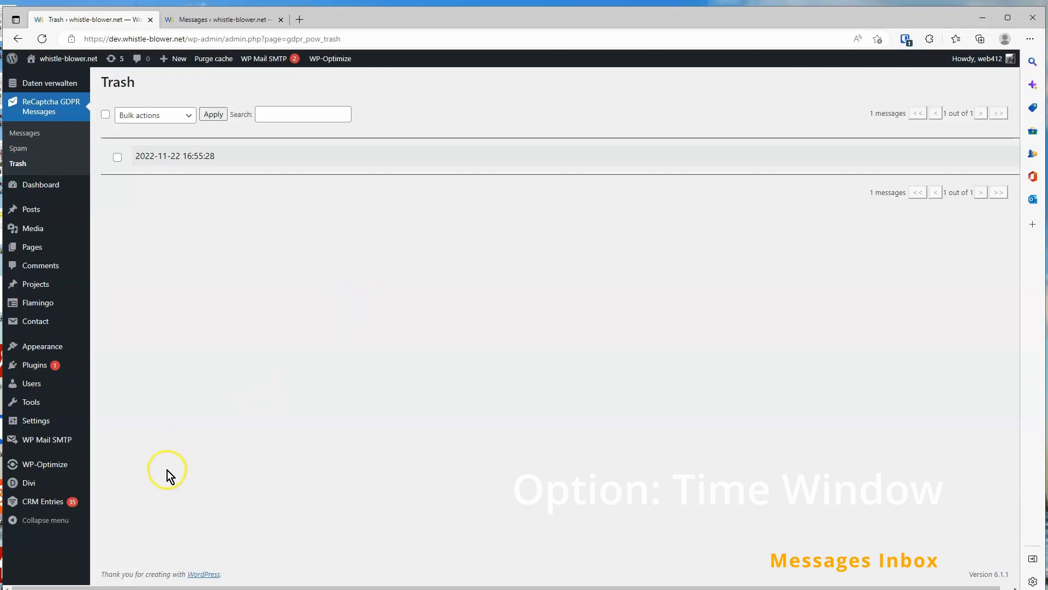
In the plugin settings, untick Block spam and keep Flag spam messages enabled
mouse_move(33, 423)
left_click(145, 528)
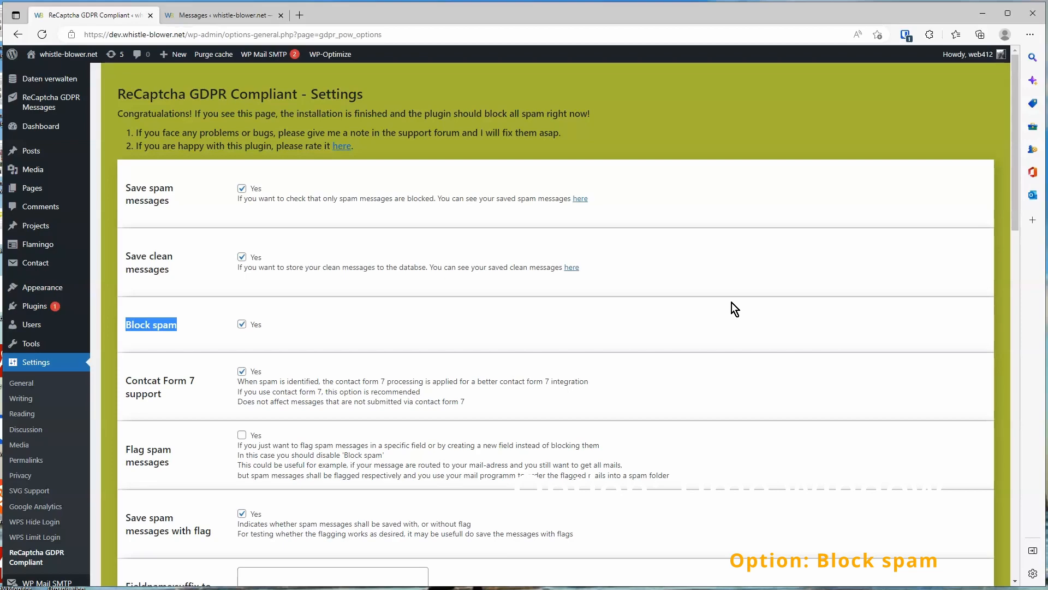
scroll(732, 302, "down", 2)
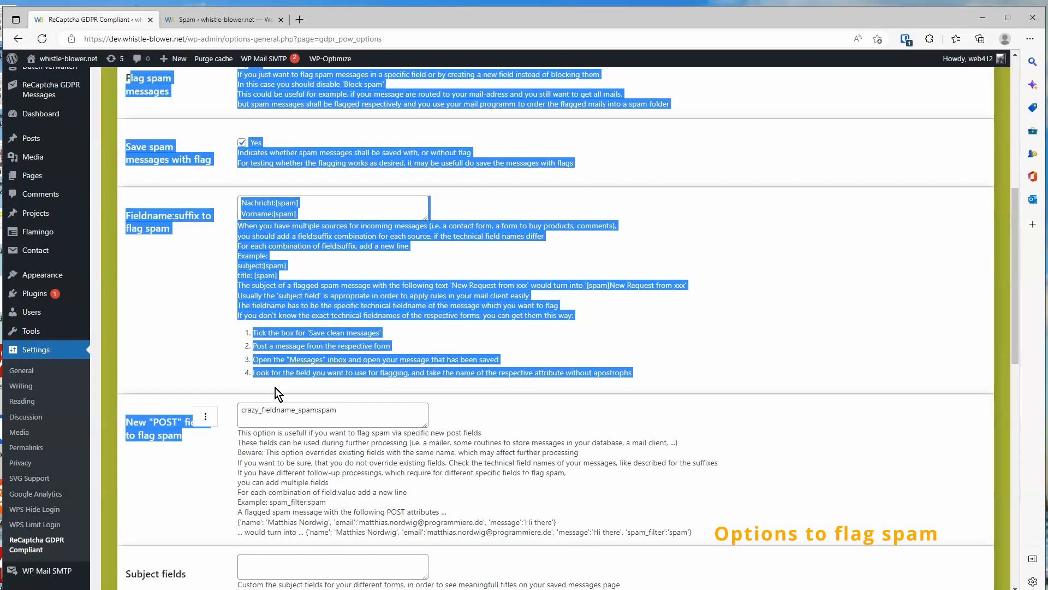
scroll(432, 234, "up", 7)
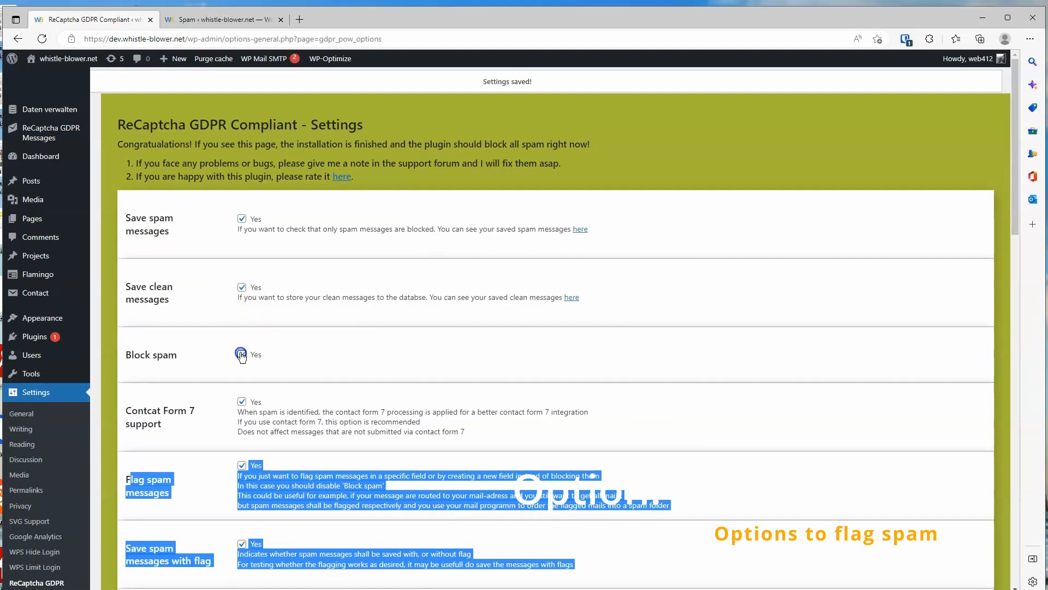
left_click(242, 354)
left_click(242, 465)
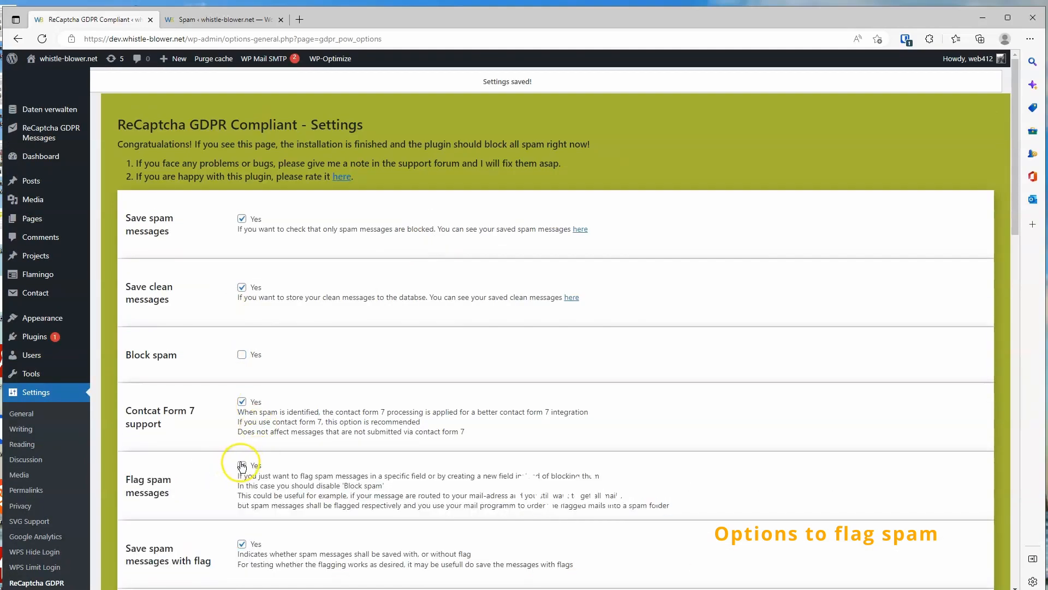
left_click(241, 465)
Review the Save spam messages with flag, Fieldname:suffix to flag spam and New "POST" fields options
scroll(543, 297, "down", 5)
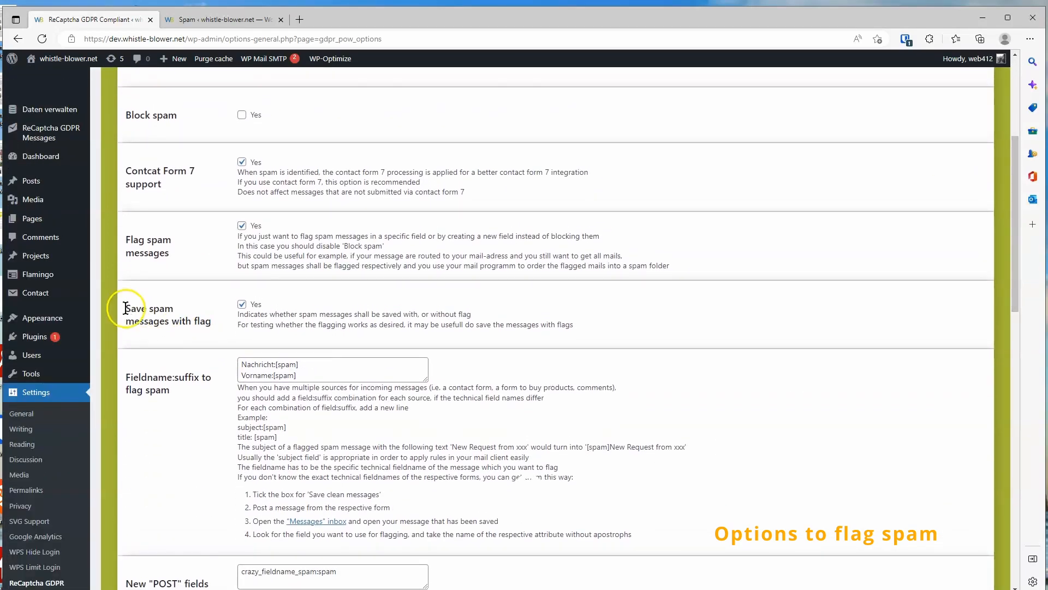
left_click_drag(126, 308, 178, 317)
left_click(222, 325)
left_click(215, 316)
left_click_drag(128, 376, 223, 419)
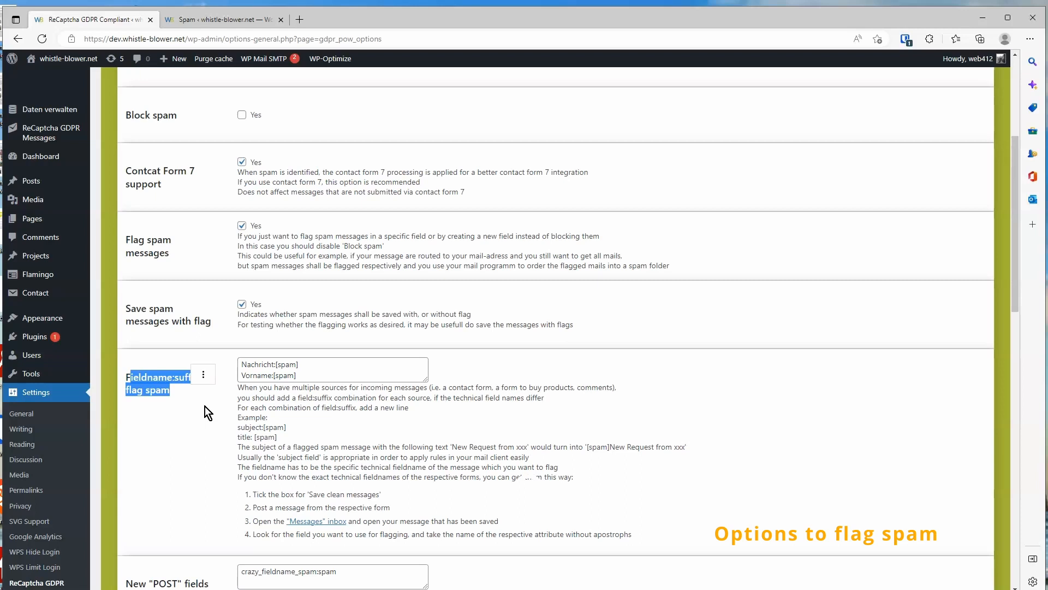
triple_click(319, 357)
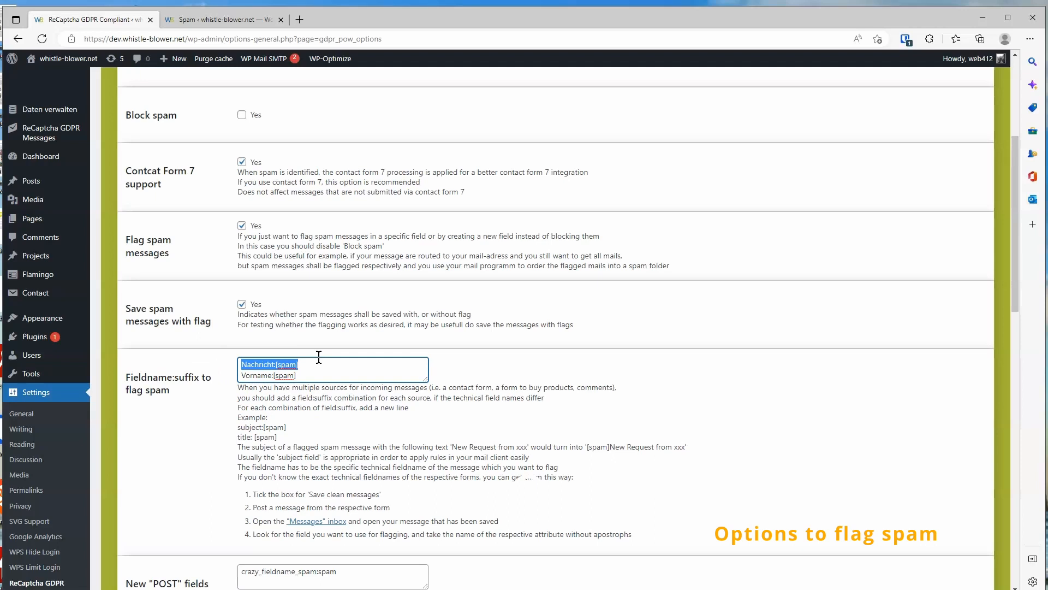
left_click(272, 375)
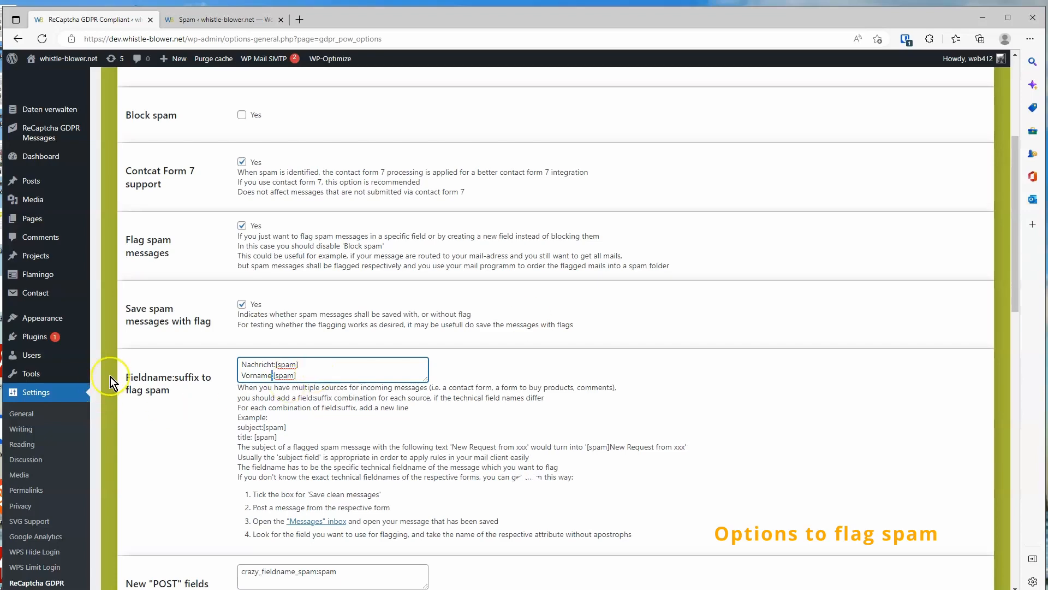
scroll(140, 404, "down", 3)
triple_click(139, 423)
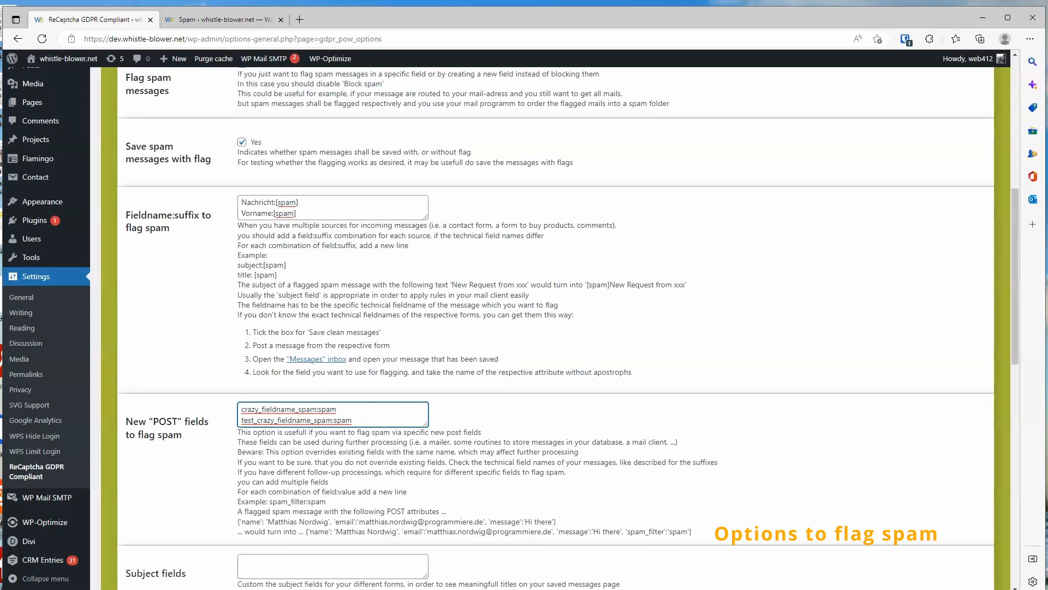
Switch to the Spam tab, search for "spam" and open the matching message
left_click(224, 15)
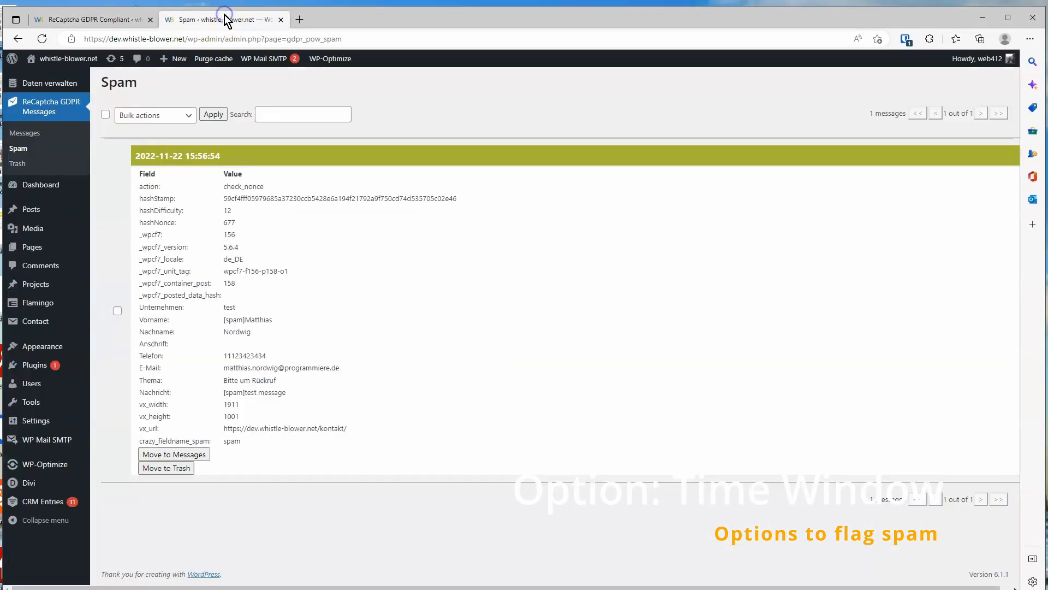
left_click(303, 114)
type("spam")
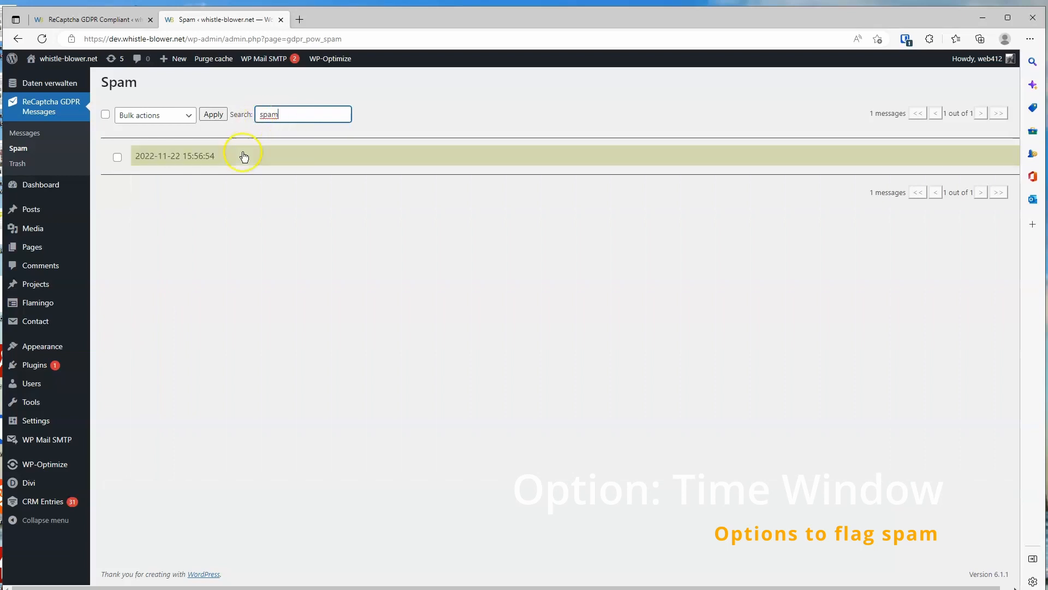
left_click(244, 157)
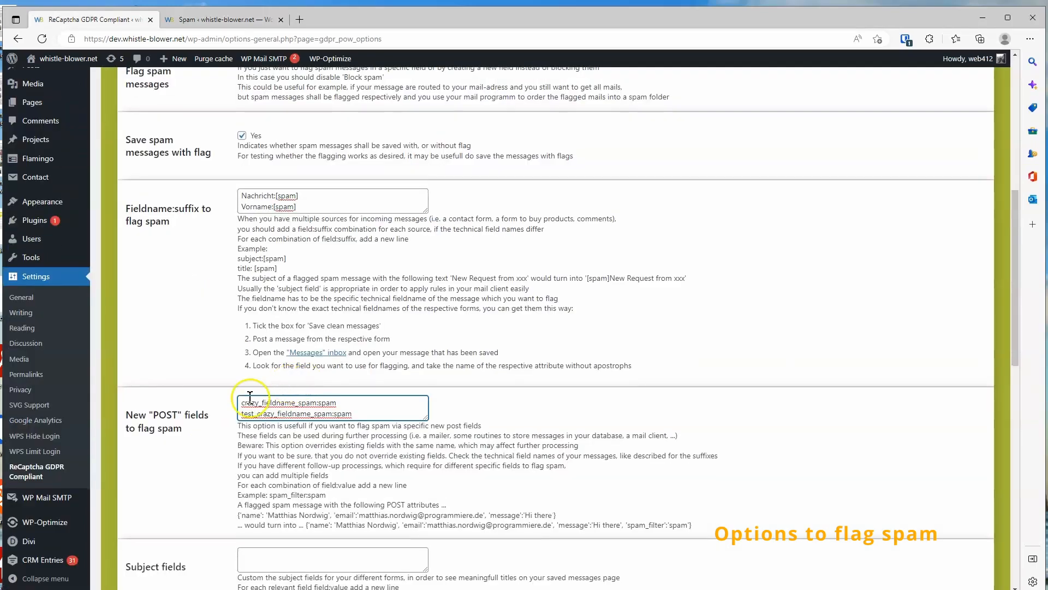
Set the New "POST" fields to test_crazy_fieldname_spam:spam and tick Simulate spam messages
key("ctrl+a")
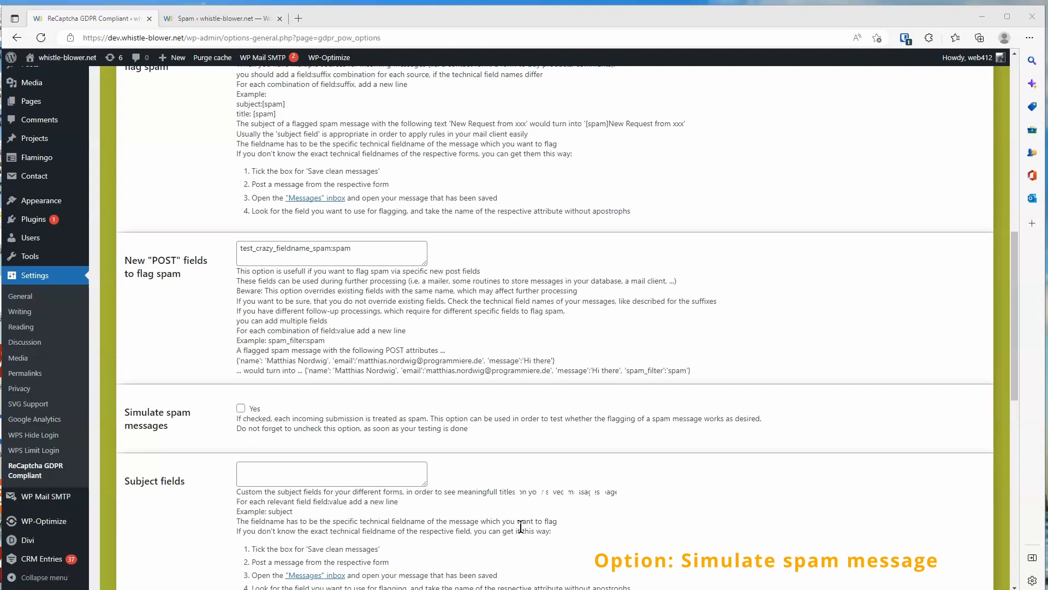
left_click(240, 407)
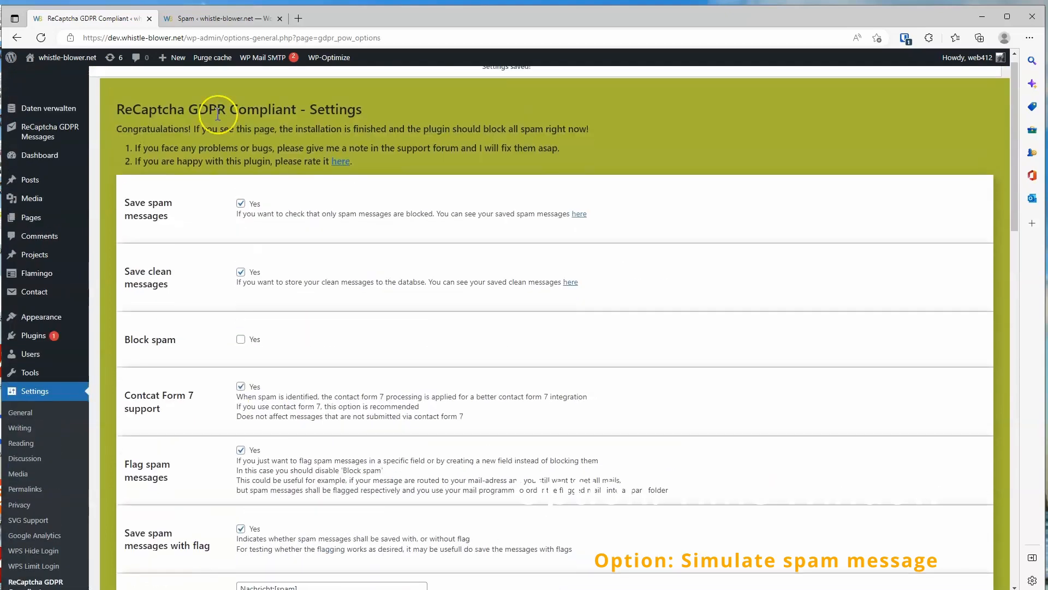
Toggle the Save spam messages, Block spam, Flag spam messages and Save spam messages with flag checkboxes
left_click(240, 217)
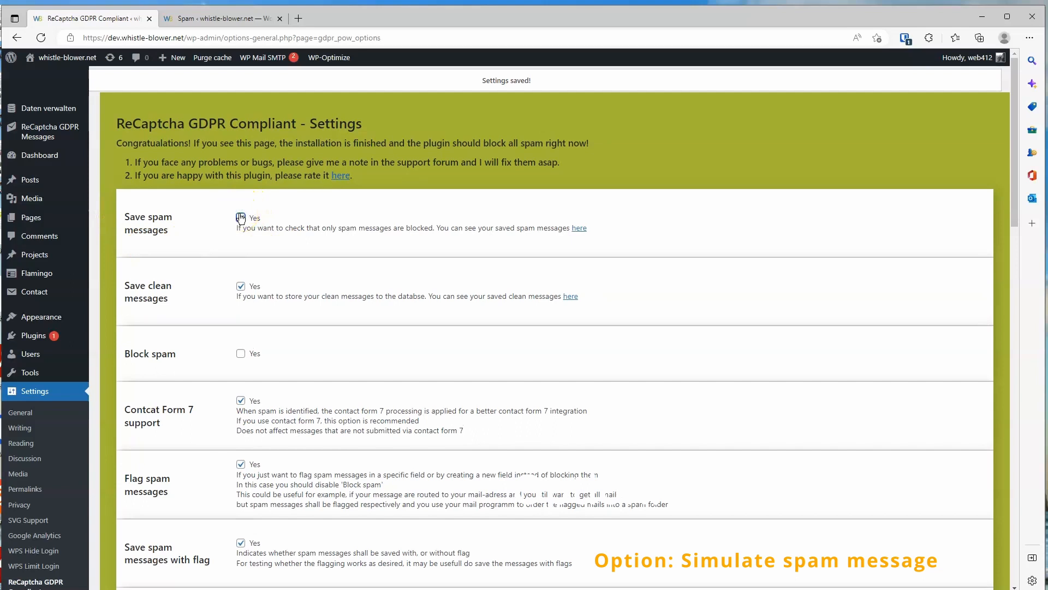
left_click(240, 354)
left_click(240, 354)
left_click(240, 464)
left_click(241, 543)
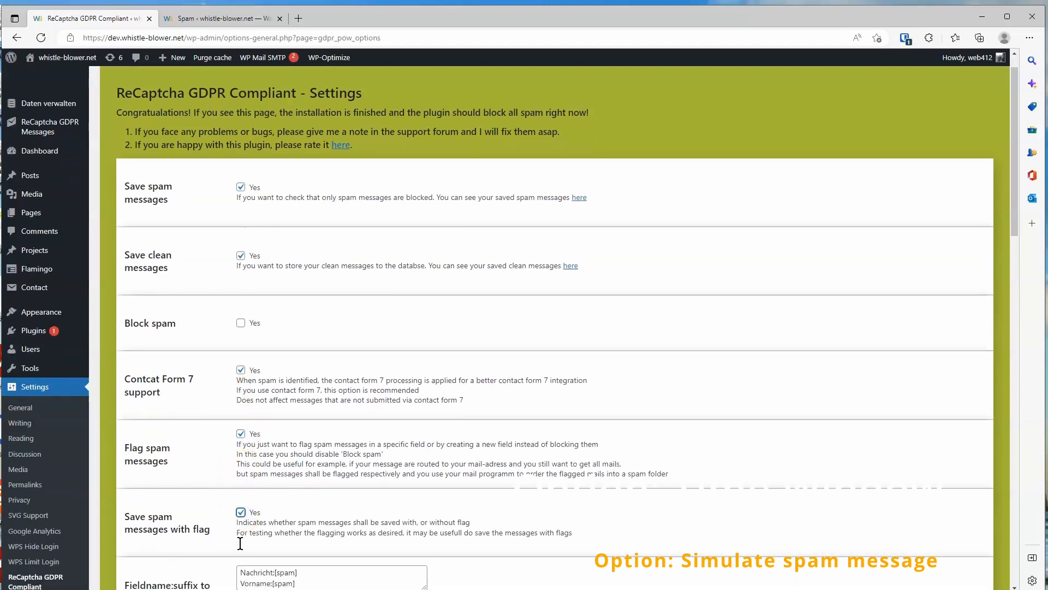
scroll(240, 543, "down", 4)
left_click(244, 371)
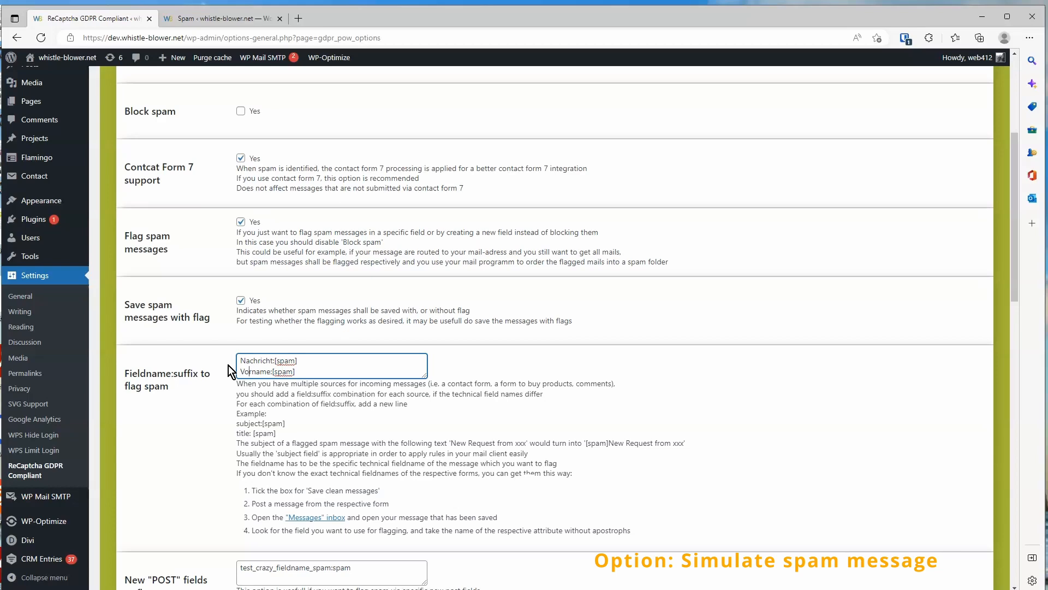
Tick the Simulate spam messages option and save the plugin settings
scroll(228, 365, "down", 5)
left_click(240, 407)
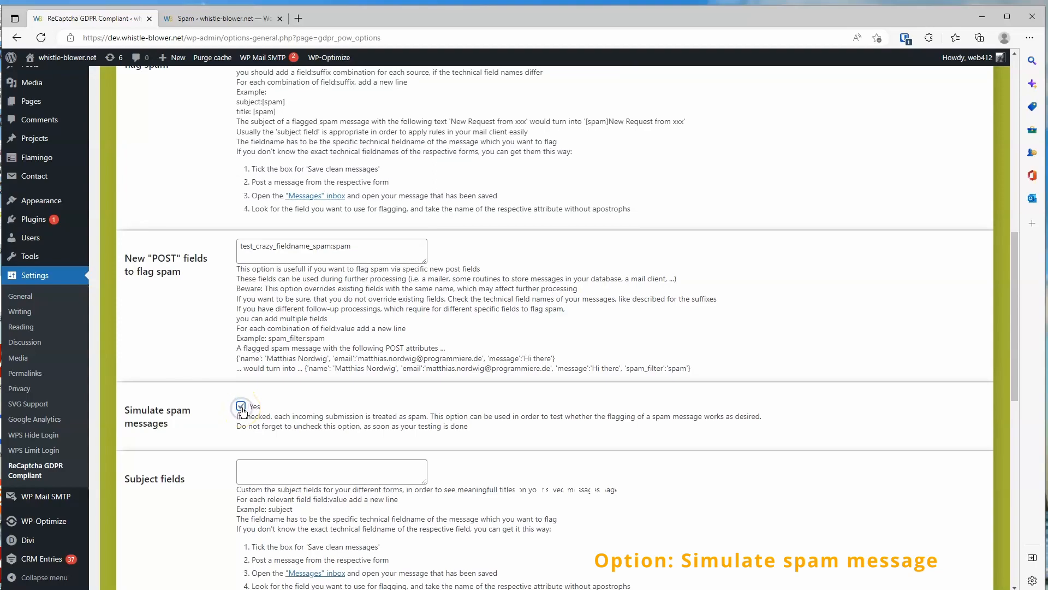
scroll(241, 415, "down", 10)
scroll(241, 425, "down", 1)
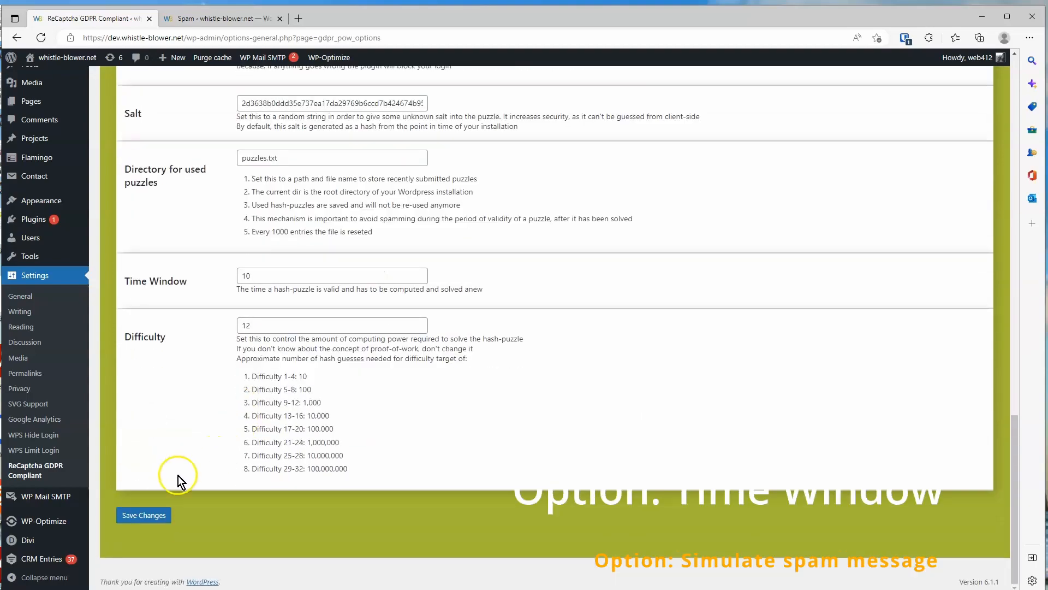
left_click(145, 515)
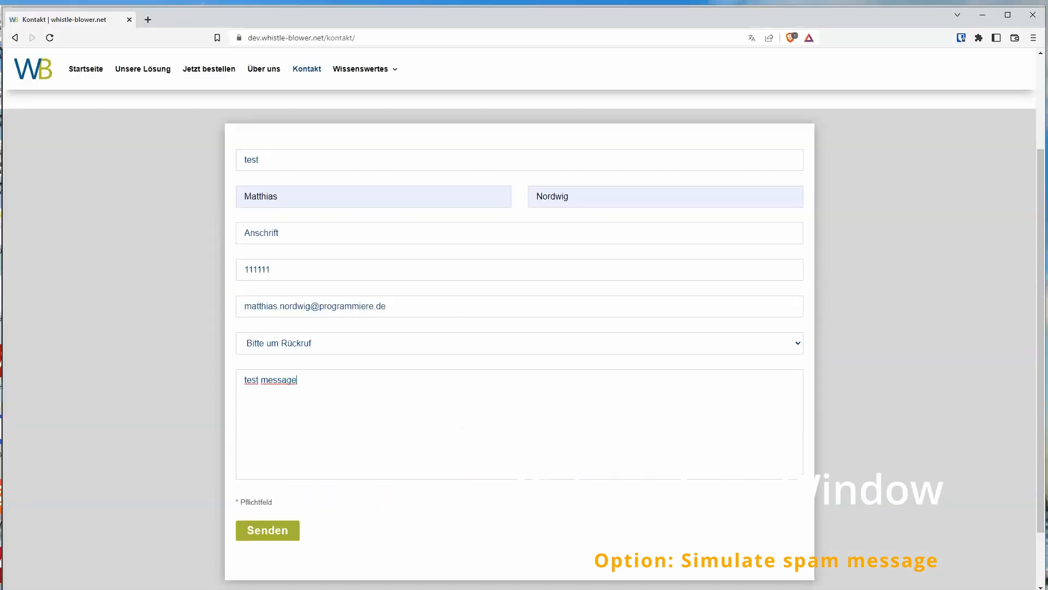
Submit the contact form test message, then search the Spam folder for "spam" and expand the newest entry
left_click(259, 531)
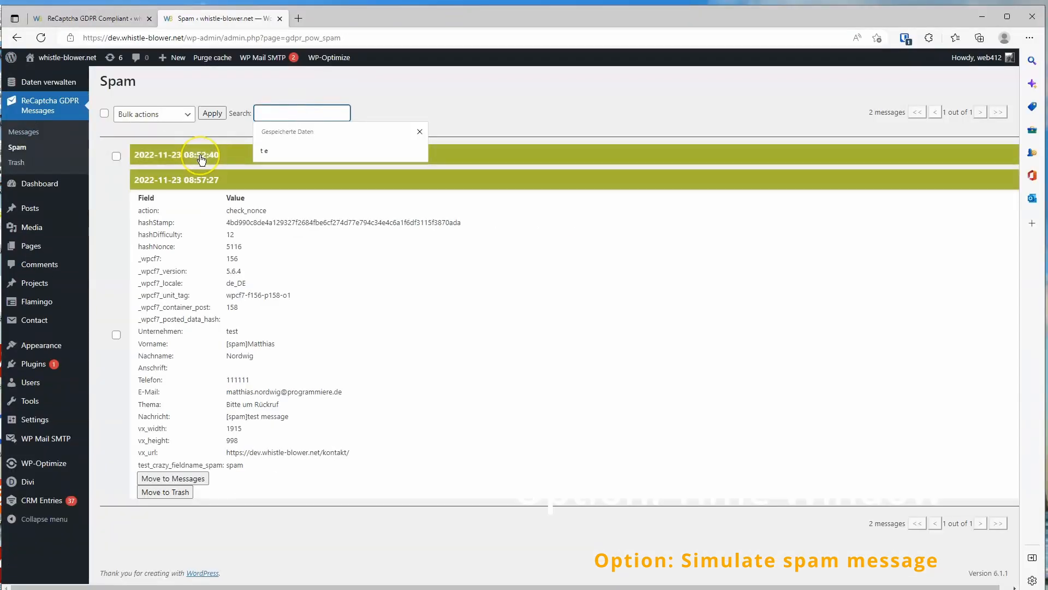
type("spam")
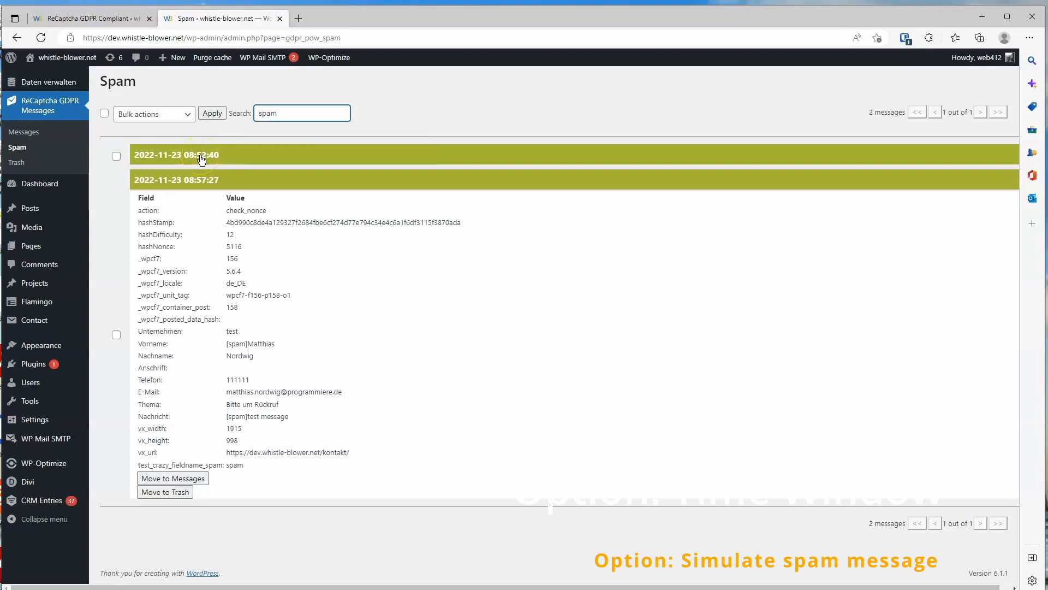
key("Return")
left_click(197, 181)
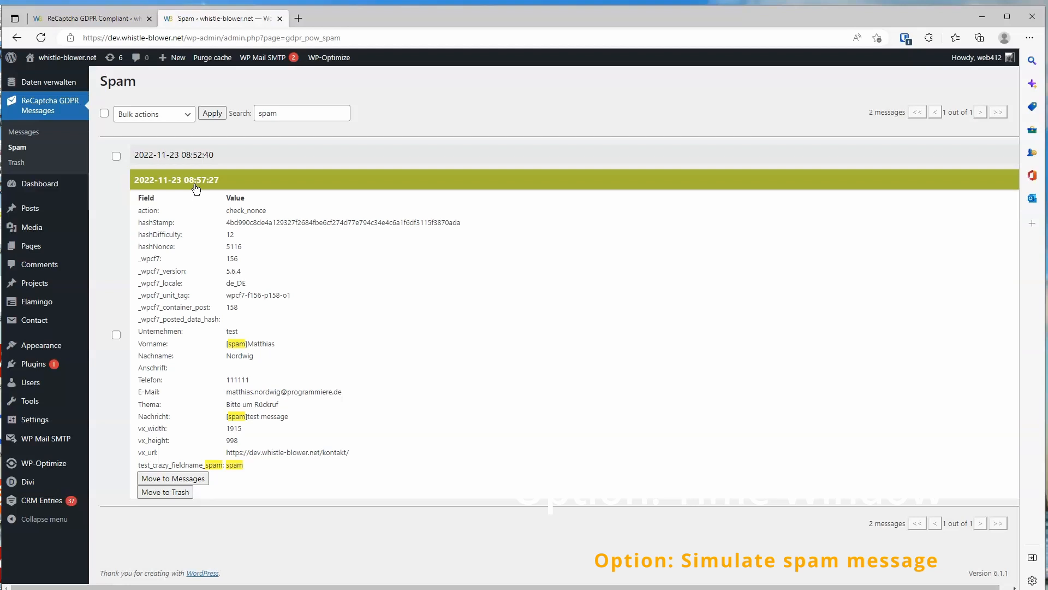
Untick the Simulate spam messages option and save the plugin settings
left_click(115, 19)
scroll(245, 327, "down", 10)
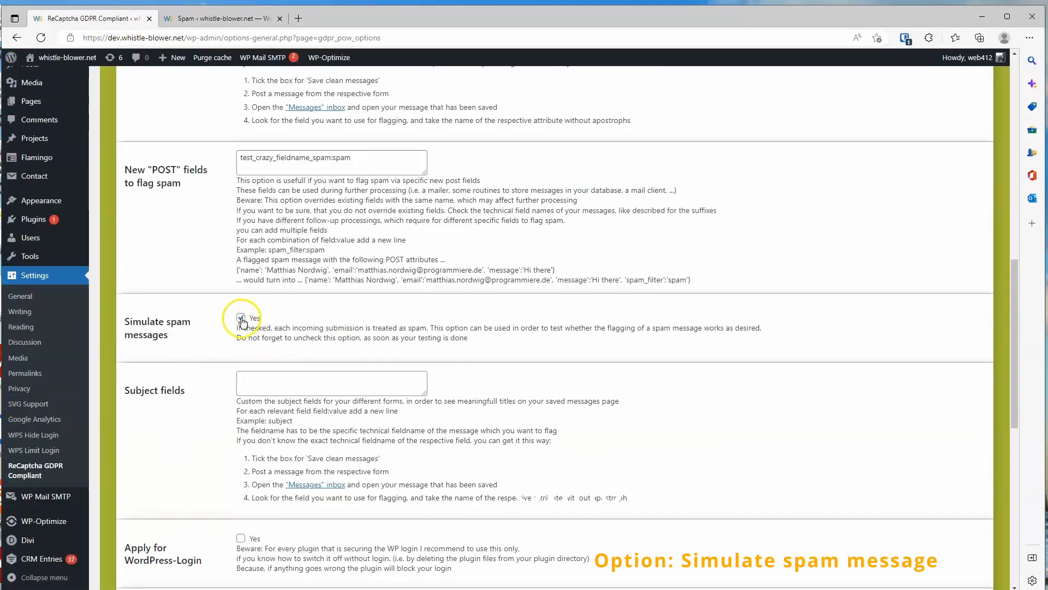
left_click(241, 317)
scroll(256, 404, "down", 8)
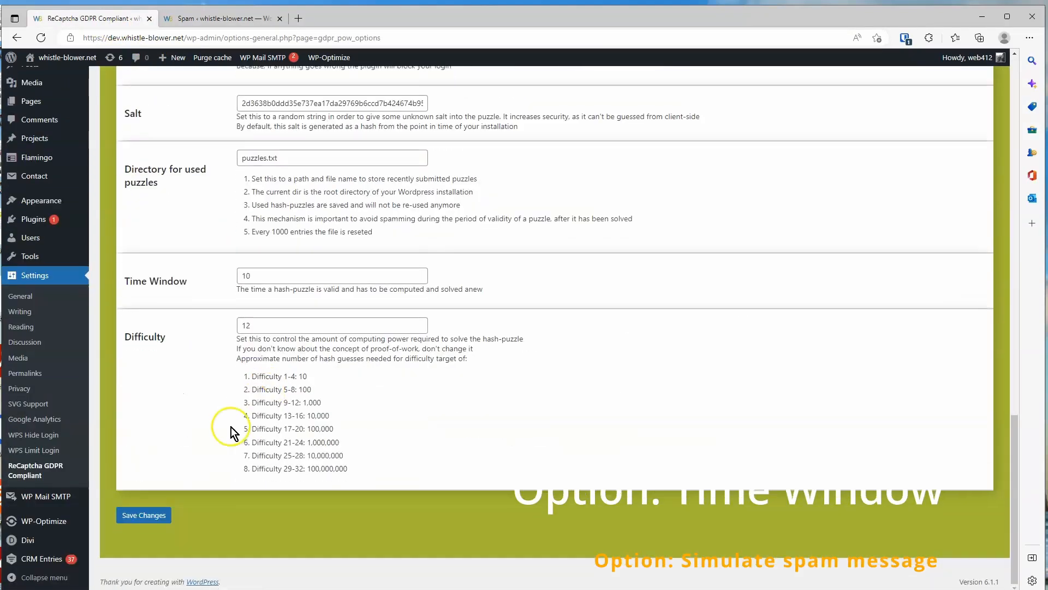
left_click(163, 513)
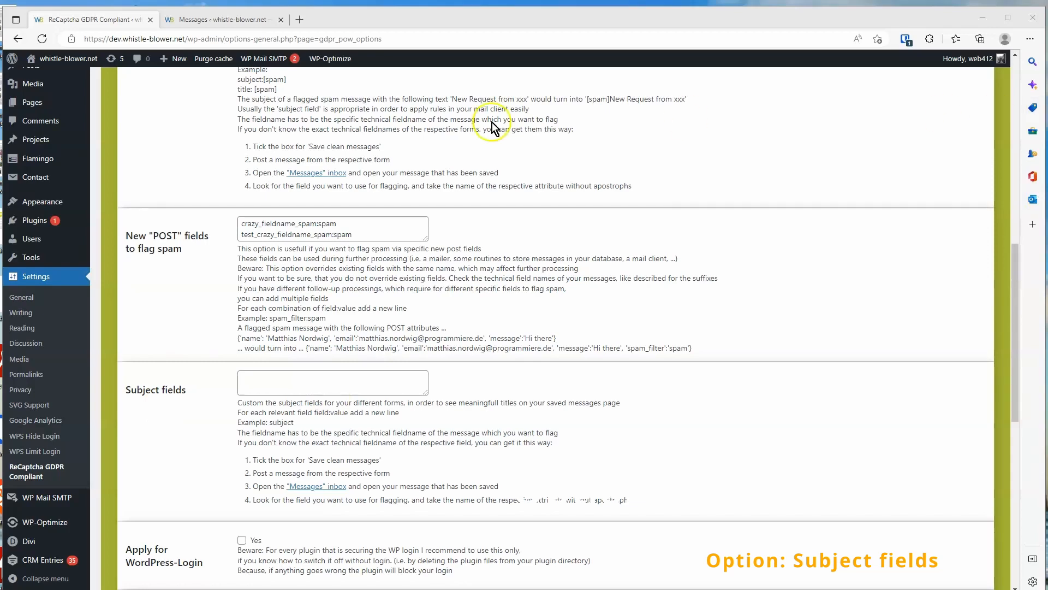
Copy the Vorname, Nachname and E-Mail field names from the saved message into the Subject fields box
left_click(223, 20)
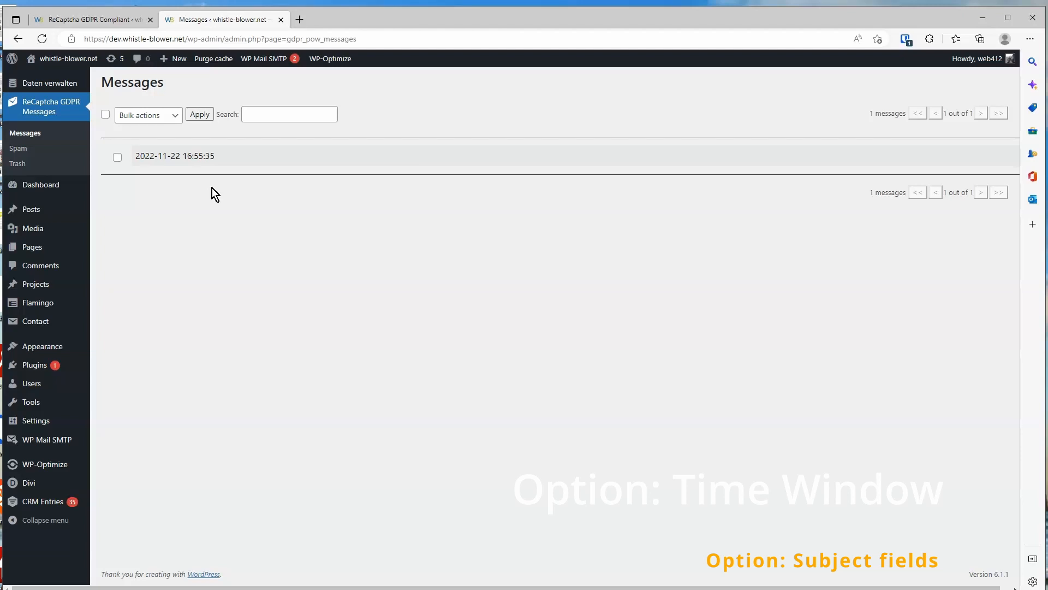
left_click(229, 157)
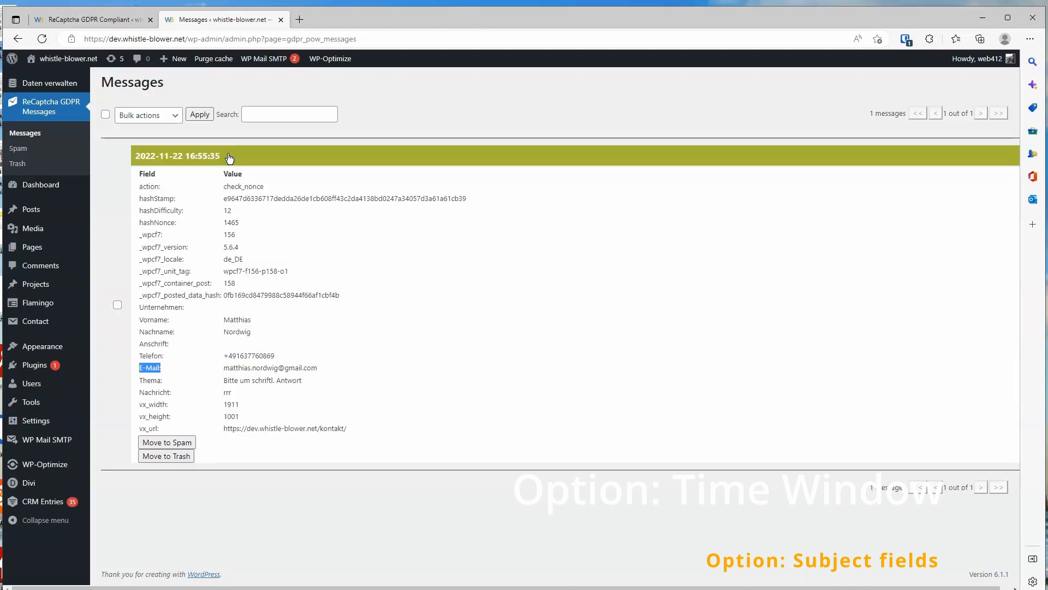
left_click_drag(140, 320, 162, 332)
left_click(140, 355)
left_click_drag(141, 367, 164, 370)
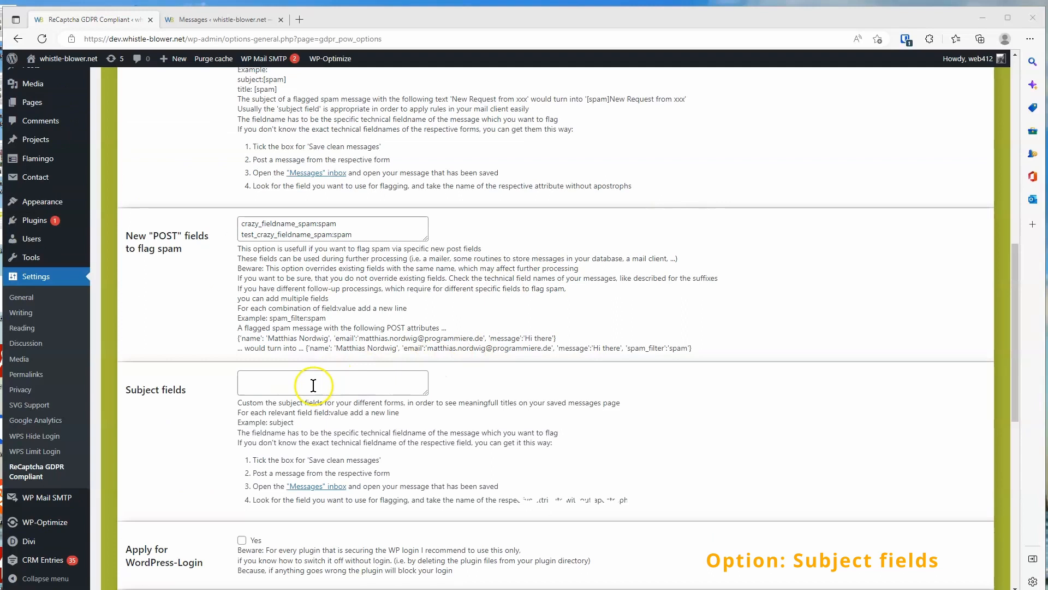
left_click(314, 387)
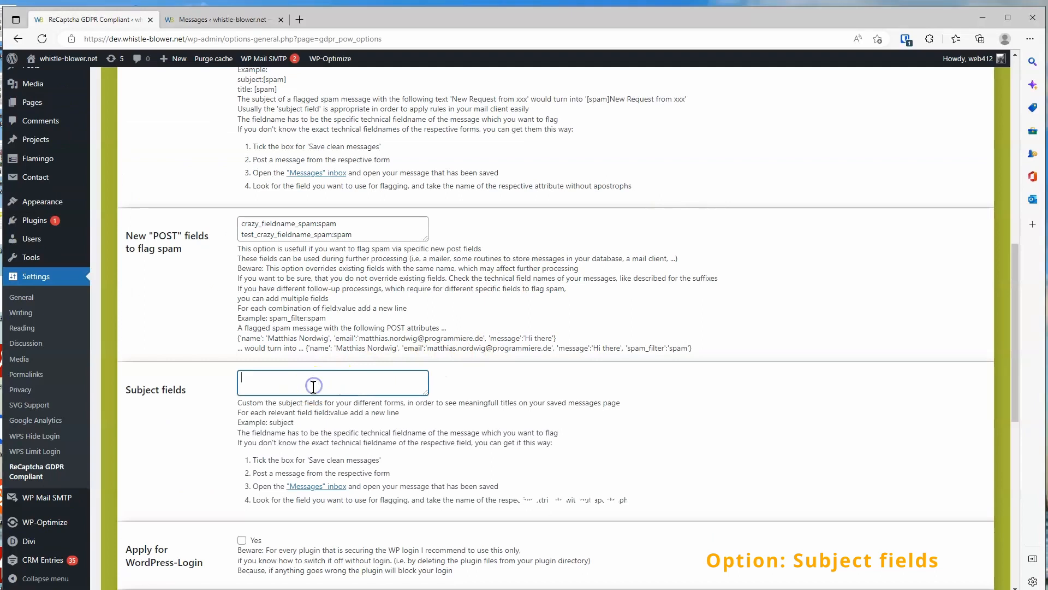
key("ctrl+v")
Toggle the Save clean messages checkbox and save the plugin settings
scroll(293, 381, "up", 1)
scroll(293, 381, "down", 2)
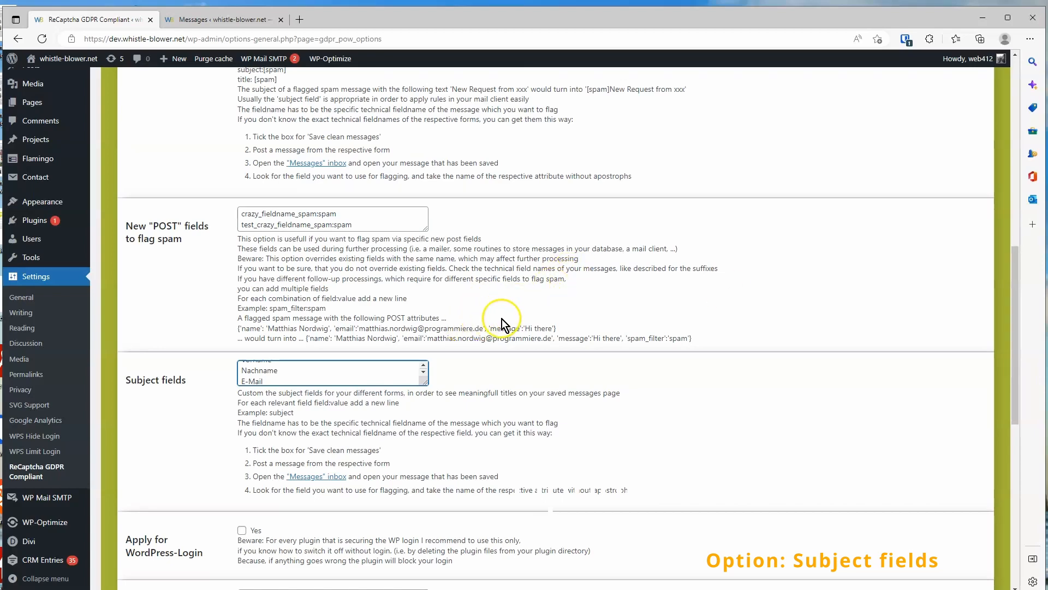
scroll(498, 328, "up", 12)
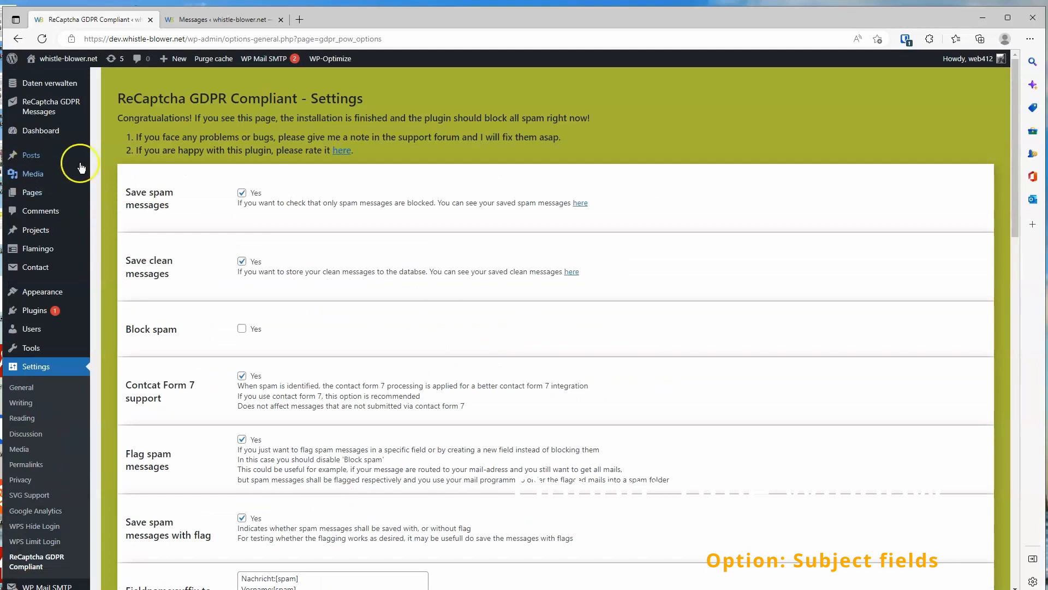
left_click(242, 263)
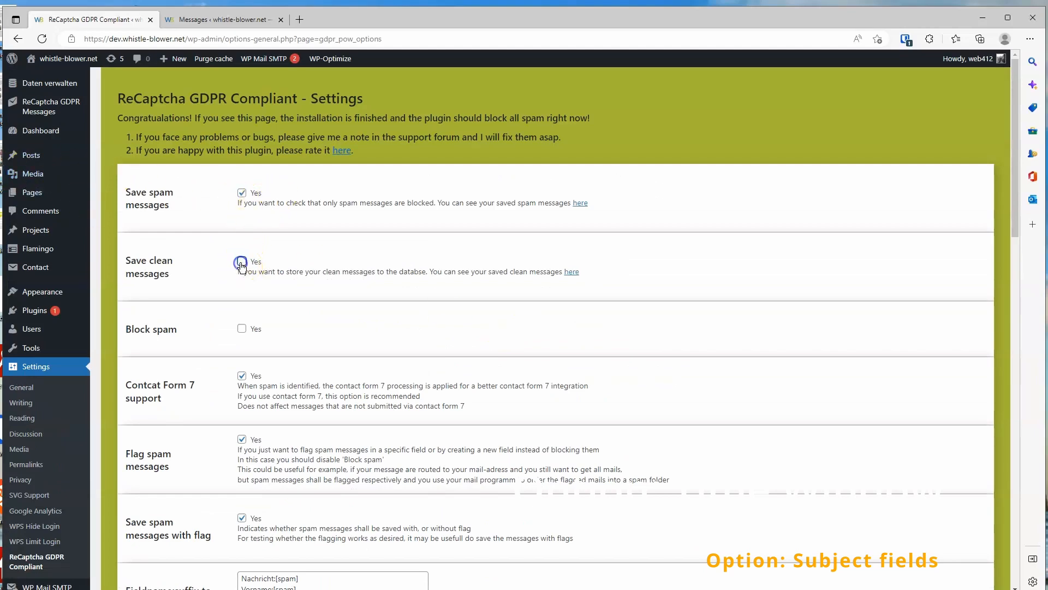
scroll(241, 264, "down", 15)
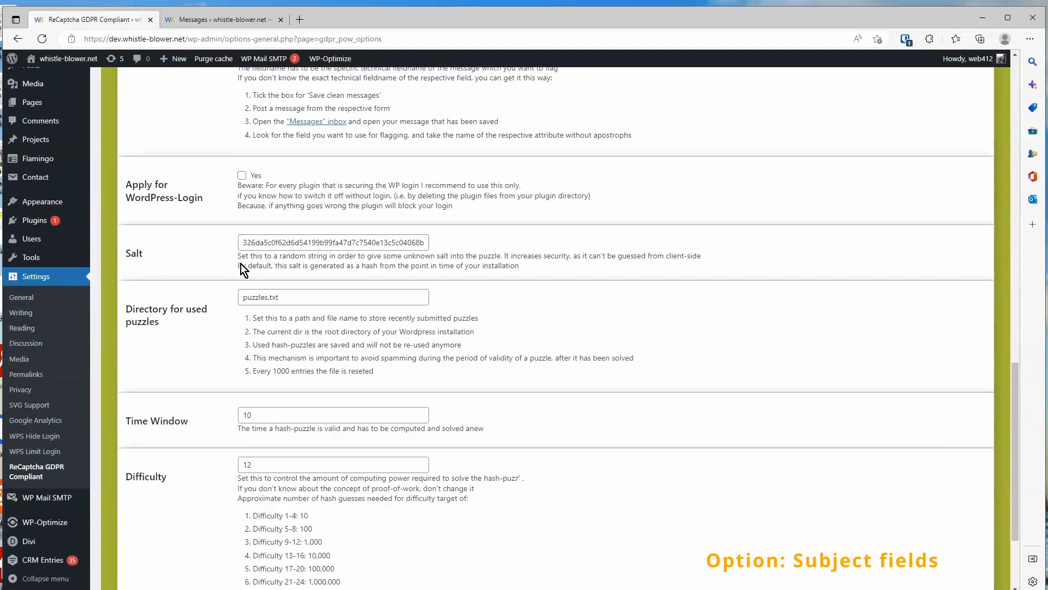
left_click(145, 520)
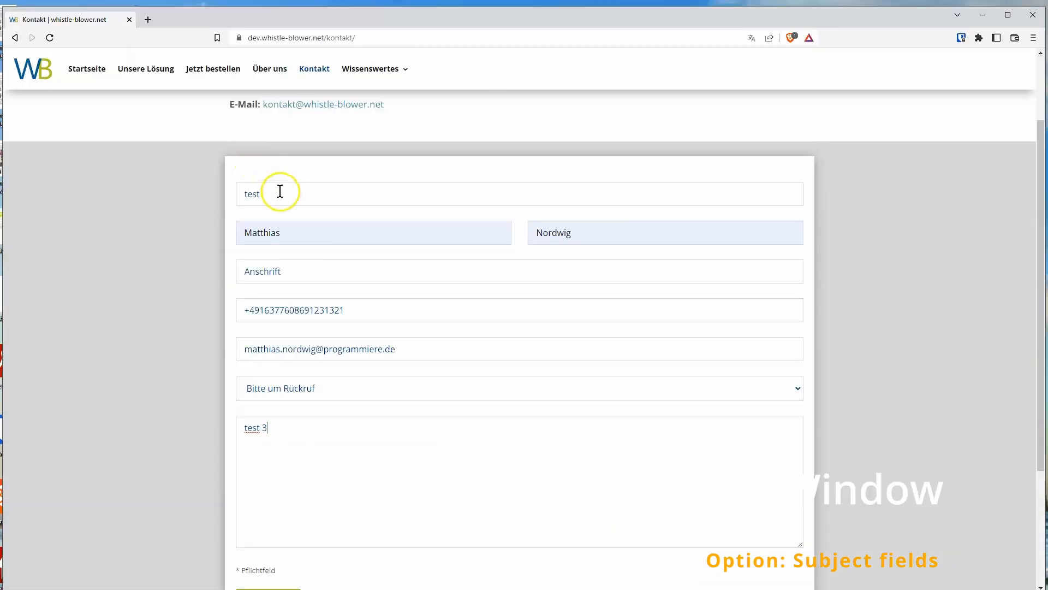
Submit the "test 3" contact form message and return to the plugin settings tab
scroll(325, 227, "down", 2)
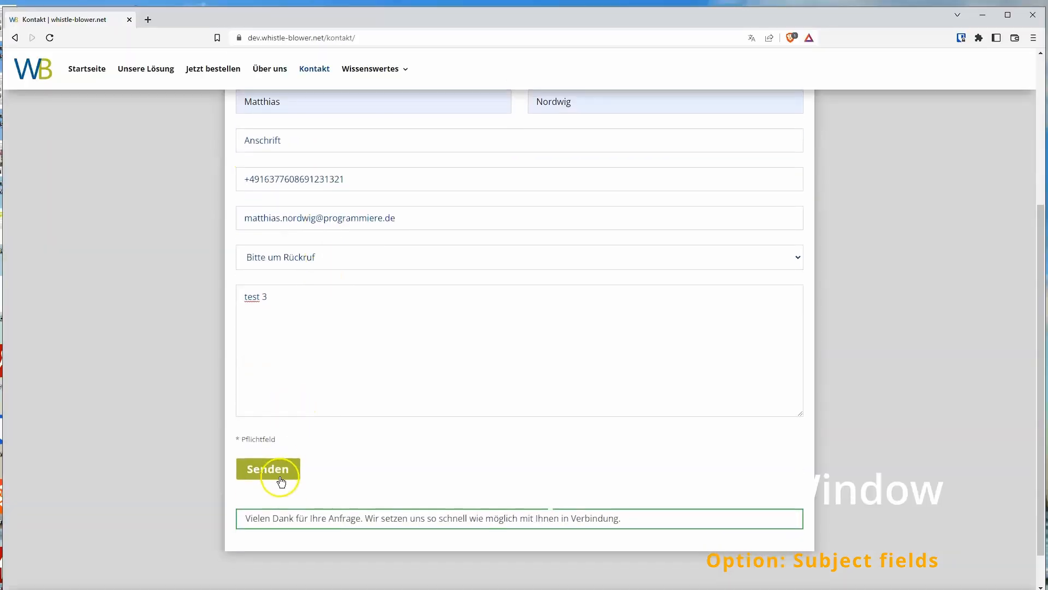
left_click(283, 473)
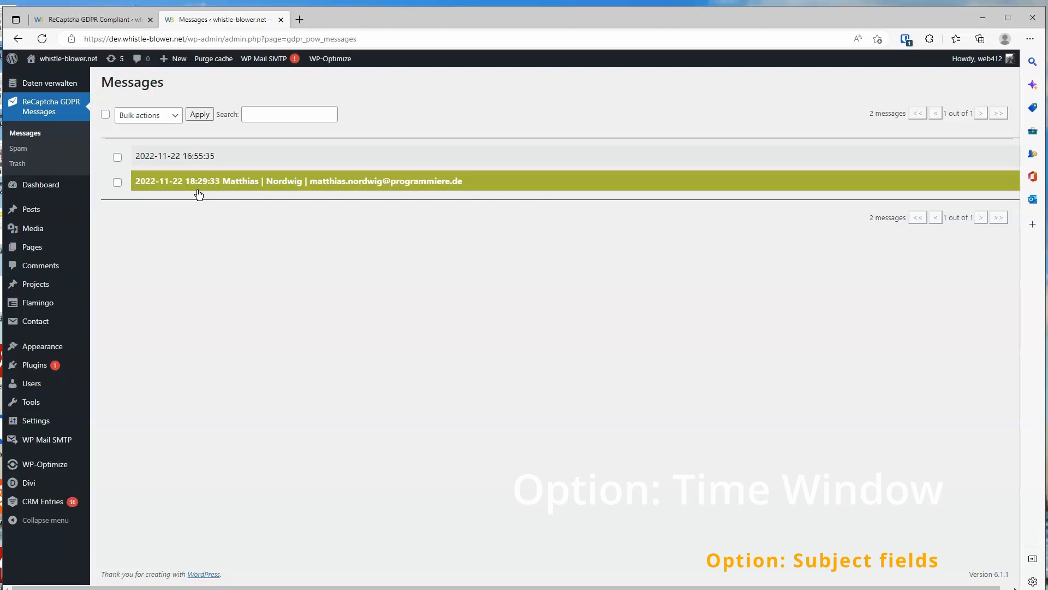
left_click(114, 20)
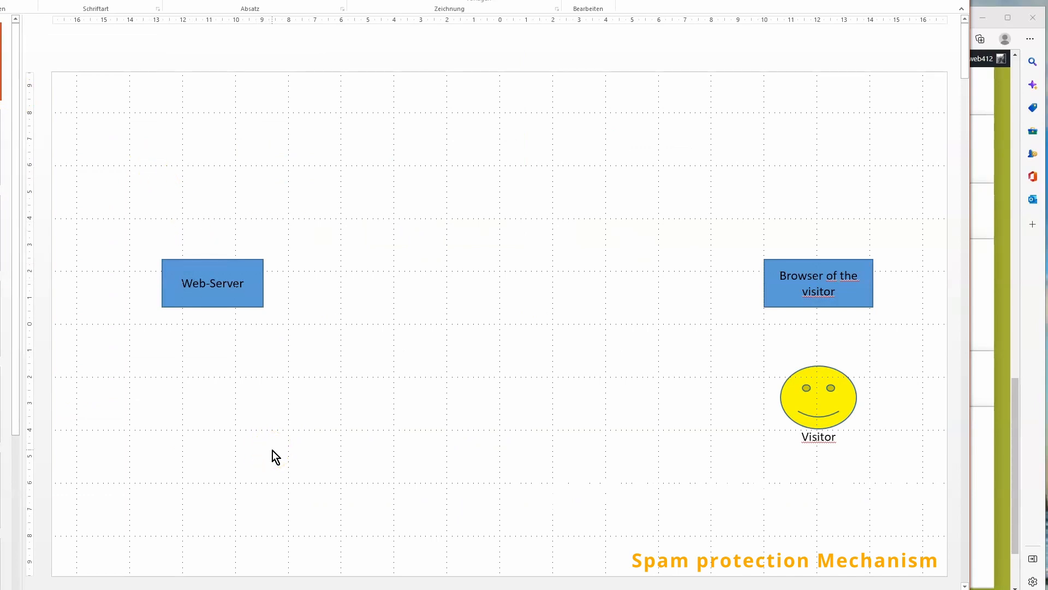
Step through the spam protection mechanism diagram between web server, browser and visitor
left_click(1, 147)
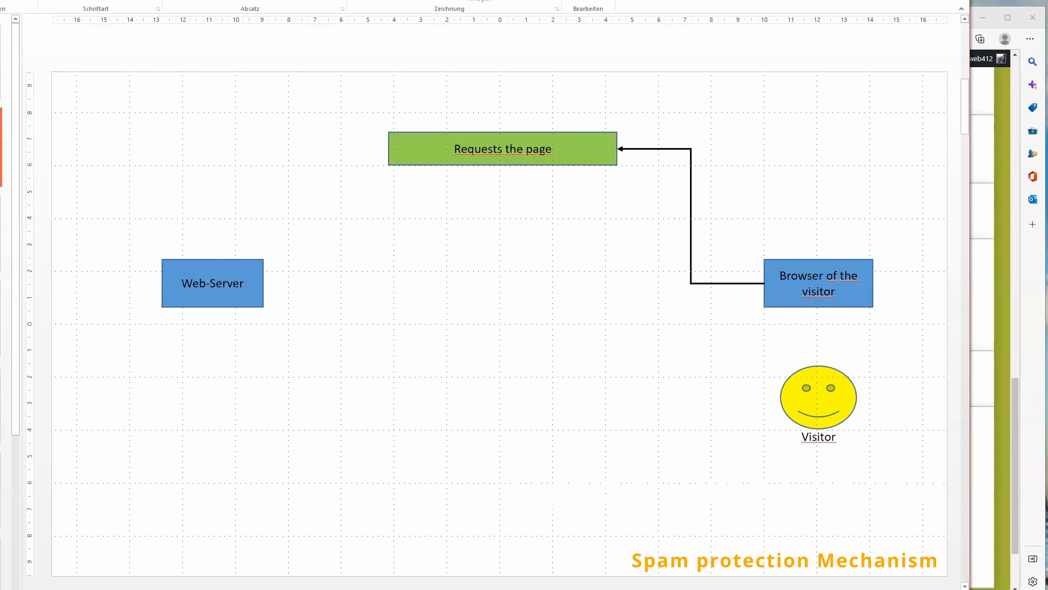
left_click(0, 233)
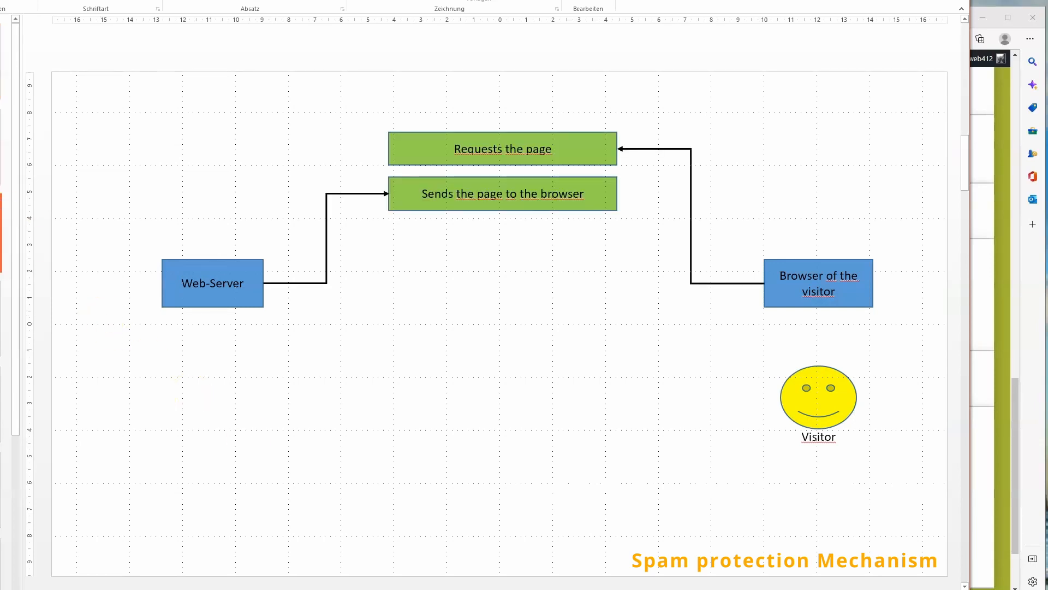
left_click(1, 319)
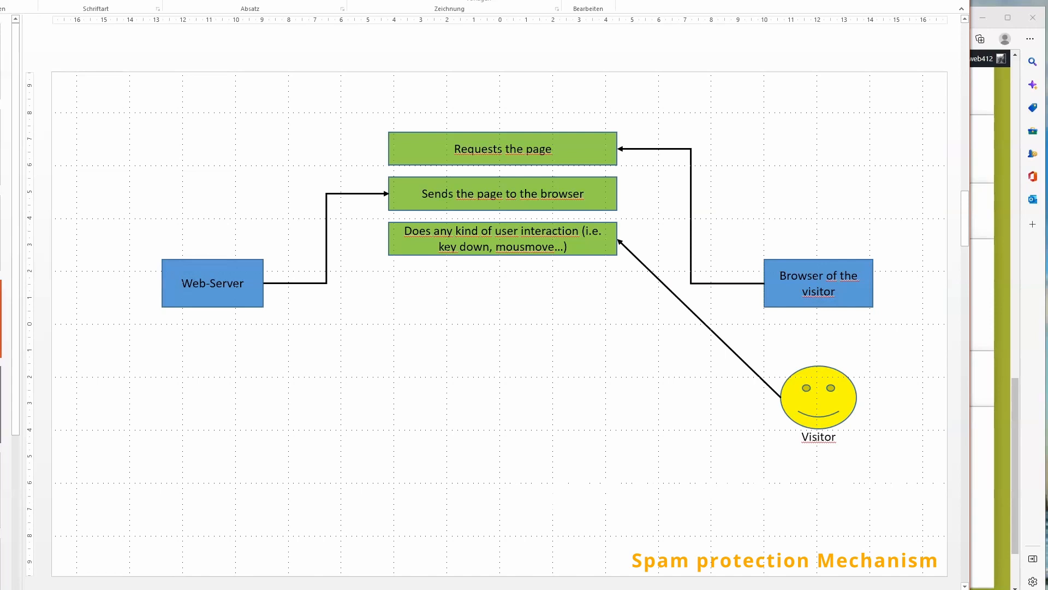
left_click(1, 404)
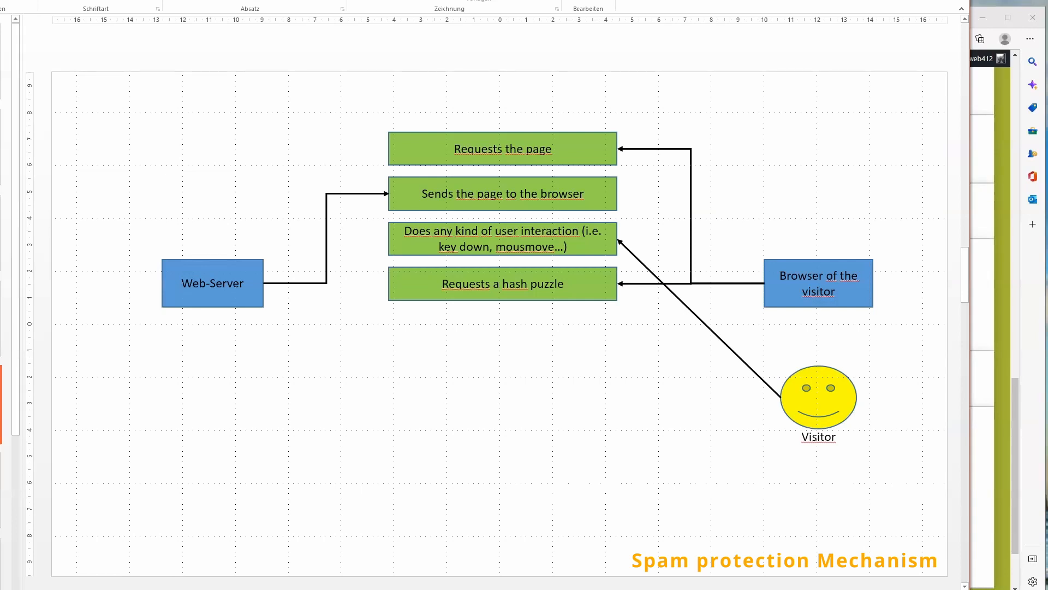
key("Page_Down")
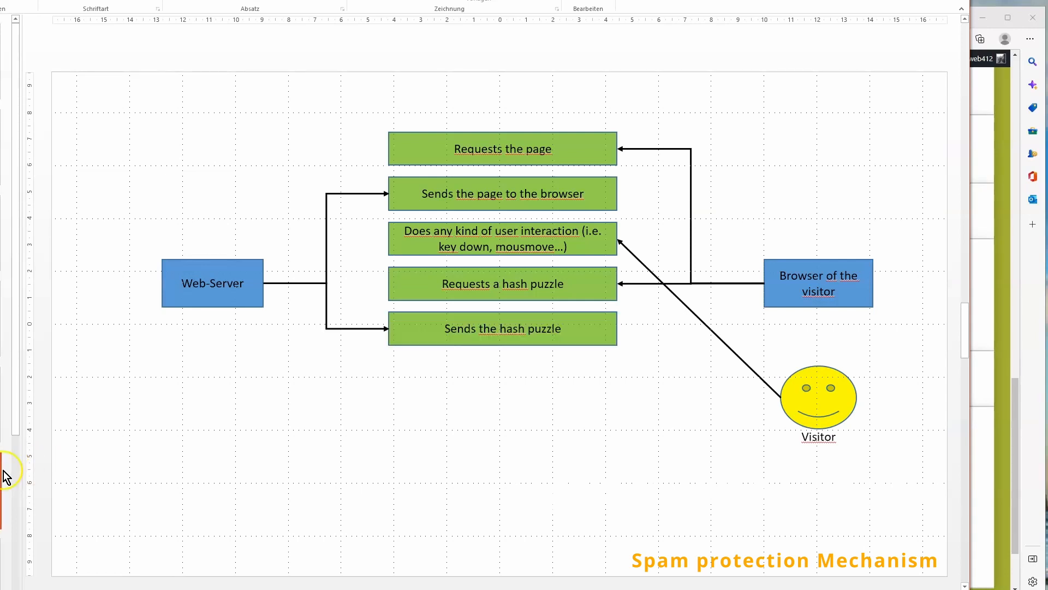
scroll(7, 475, "down", 2)
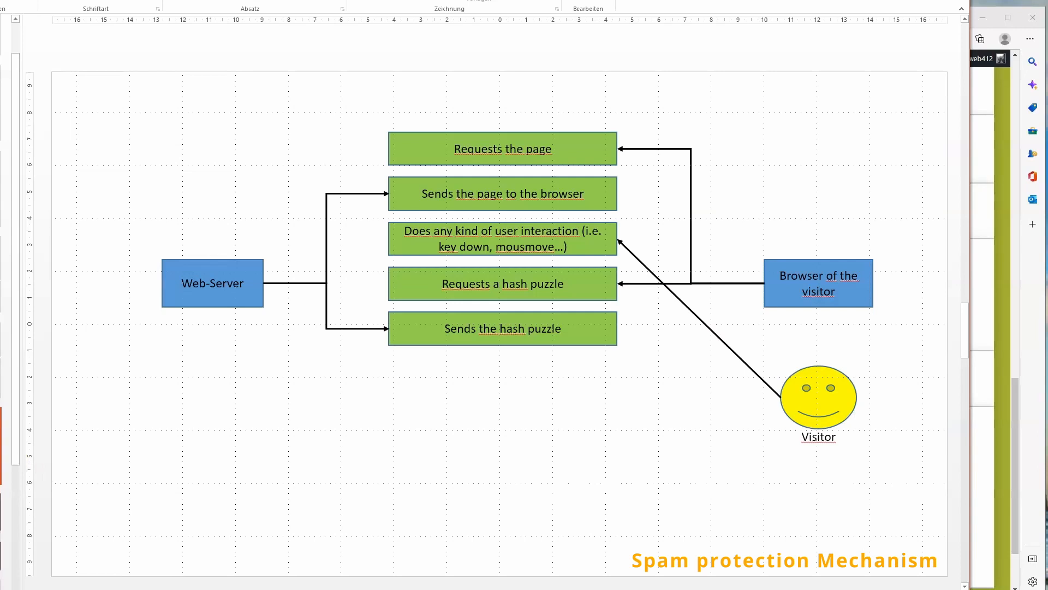
key("Page_Down")
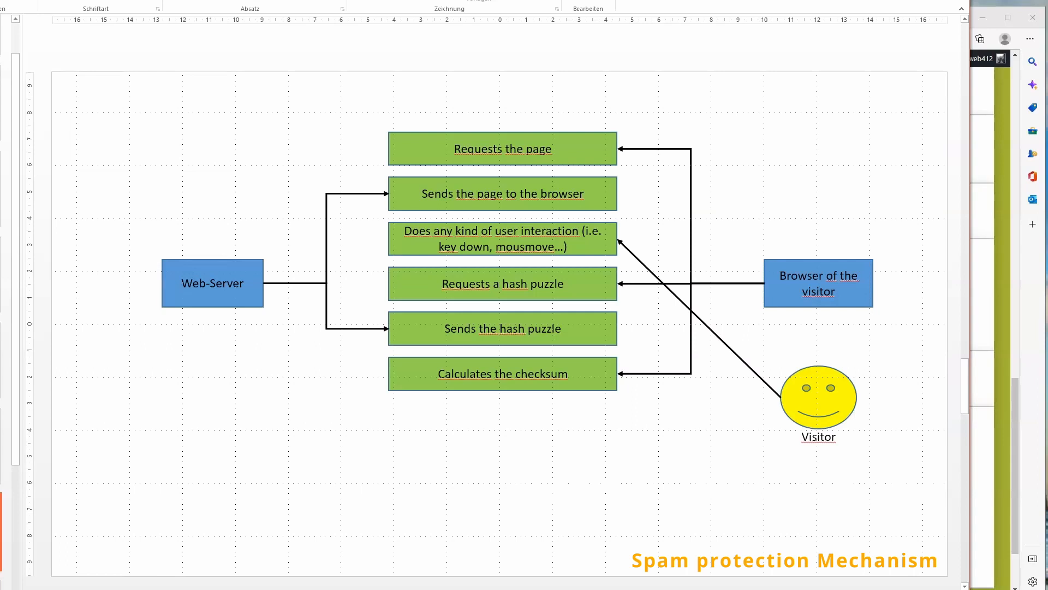
scroll(6, 475, "down", 1)
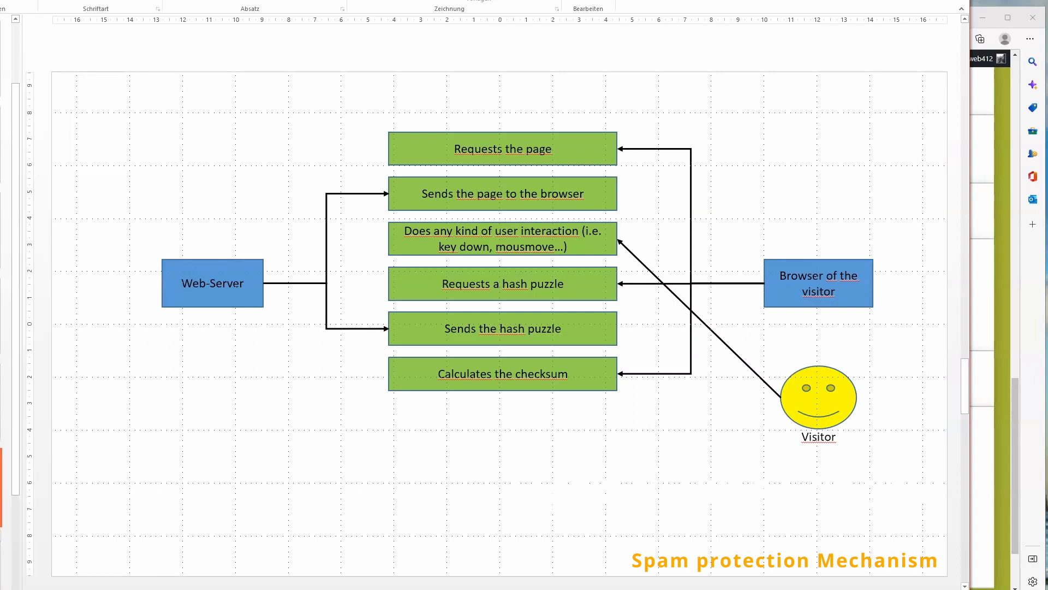
key("Page_Down")
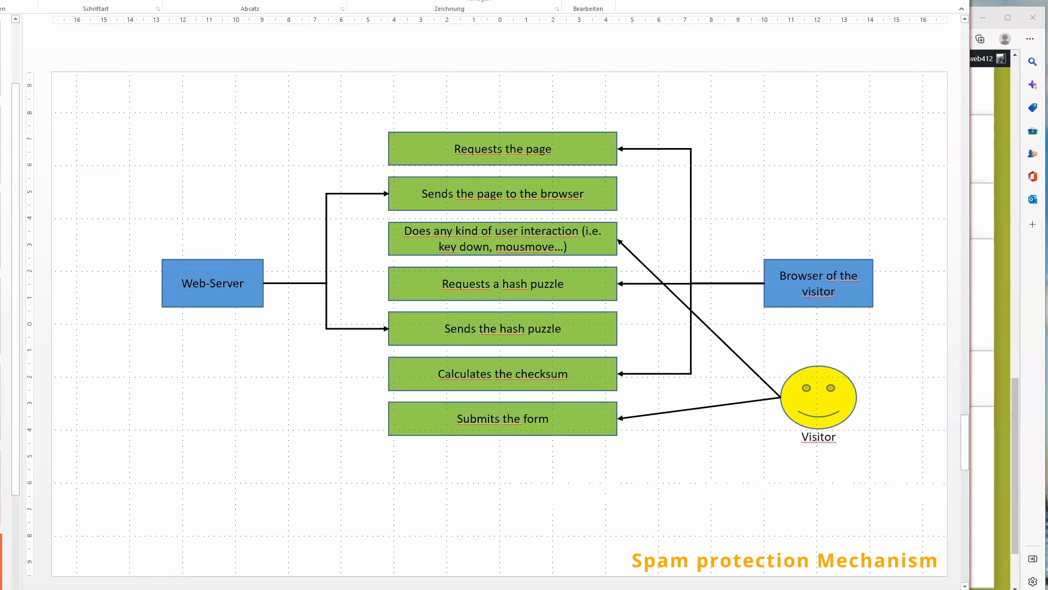
scroll(6, 327, "down", 2)
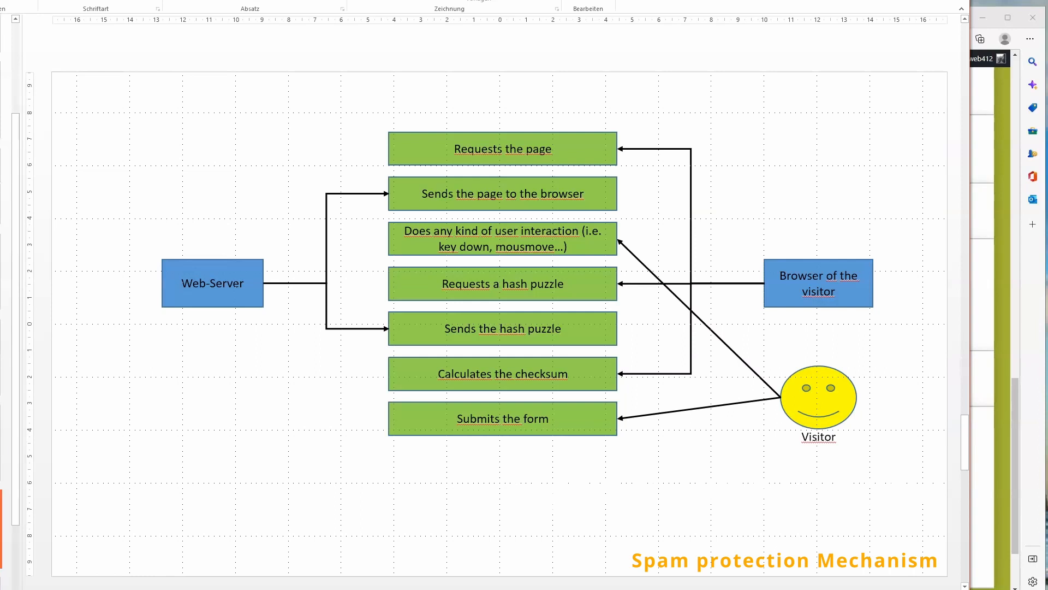
key("Page_Down")
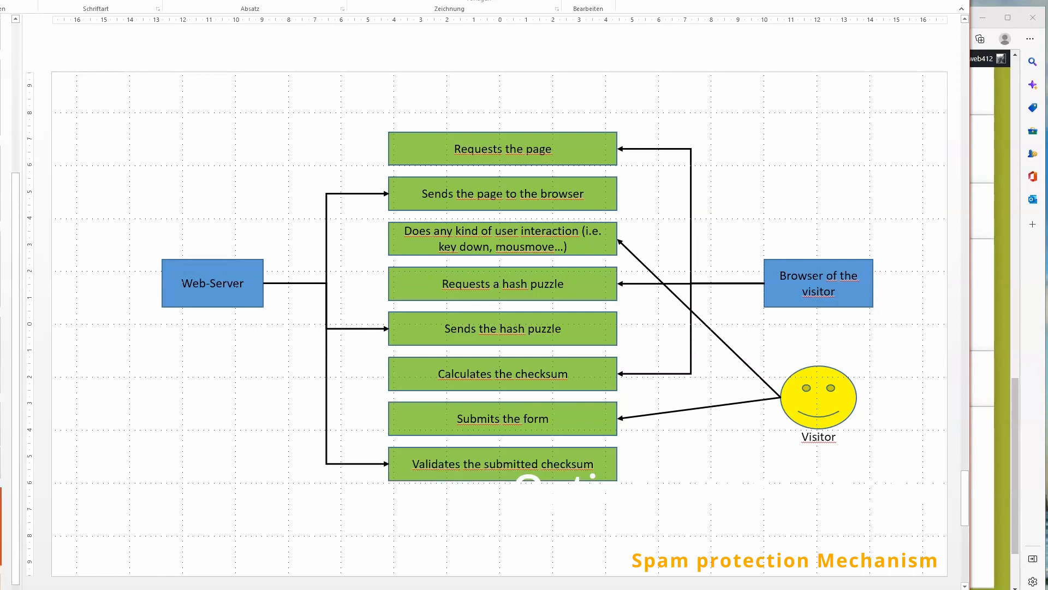
scroll(7, 475, "down", 1)
key("Page_Down")
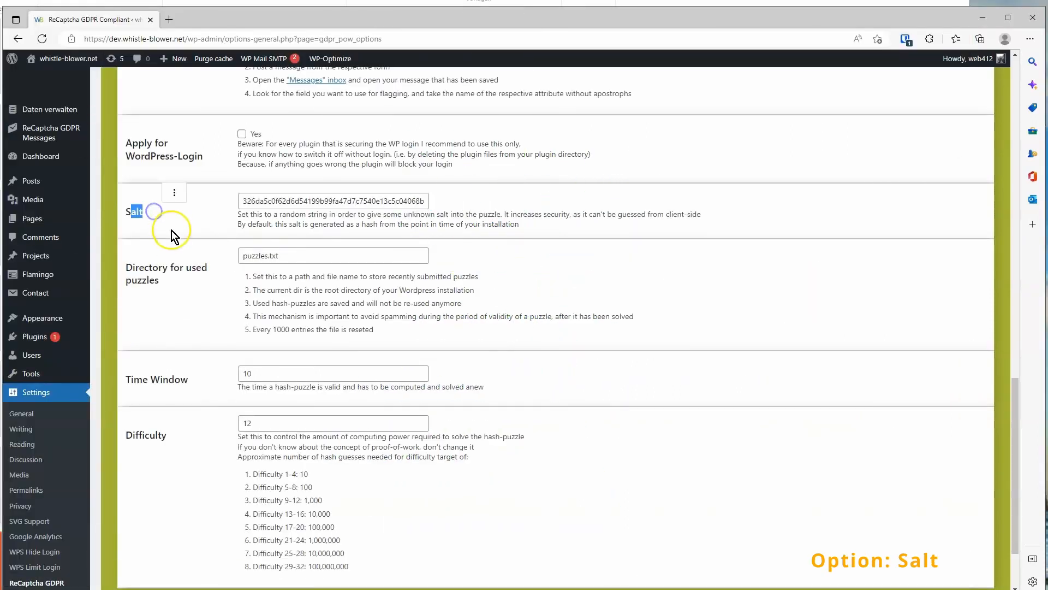
Review the Salt, Directory for used puzzles, Time Window and Difficulty options
mouse_move(15, 364)
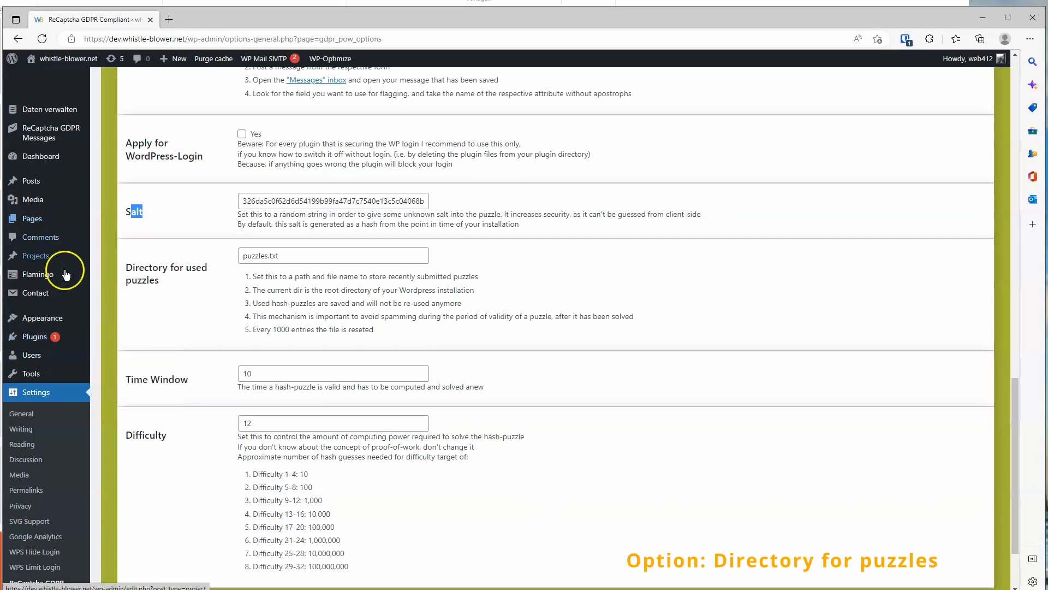
left_click(132, 263)
left_click_drag(132, 264, 185, 277)
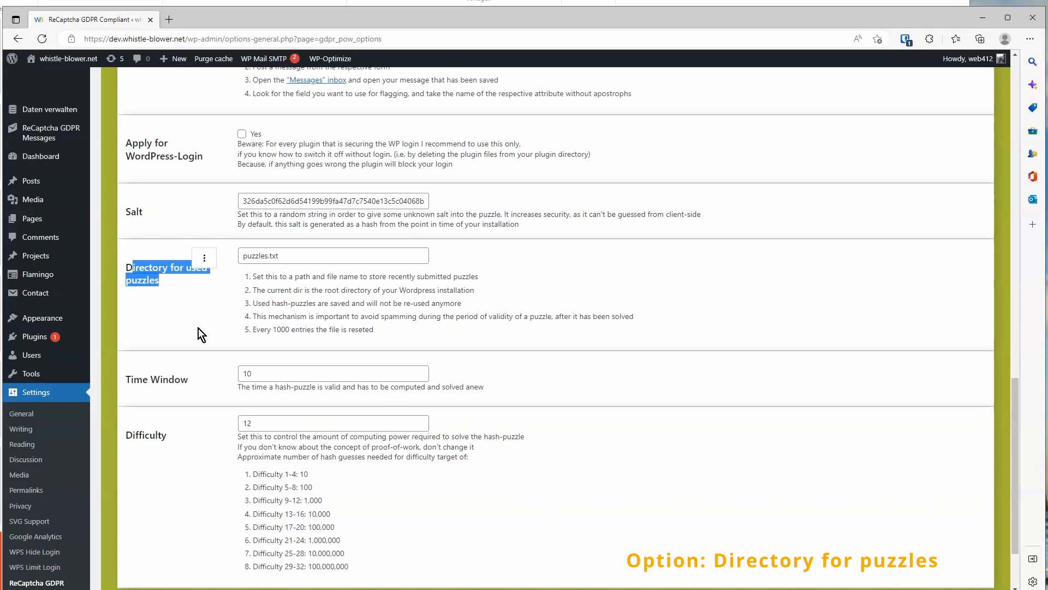
left_click(135, 379)
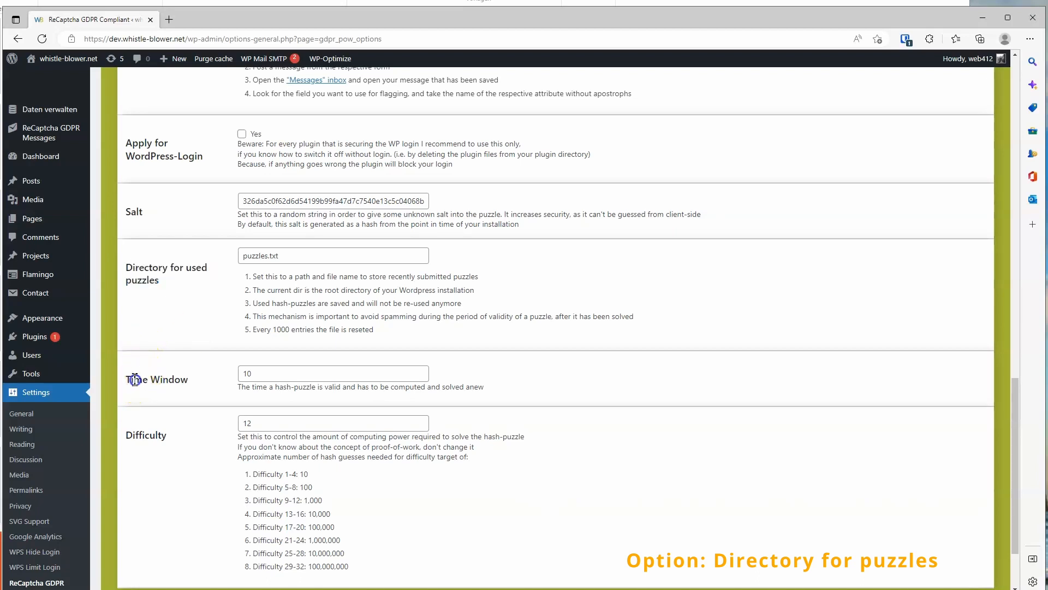
left_click_drag(135, 379, 225, 366)
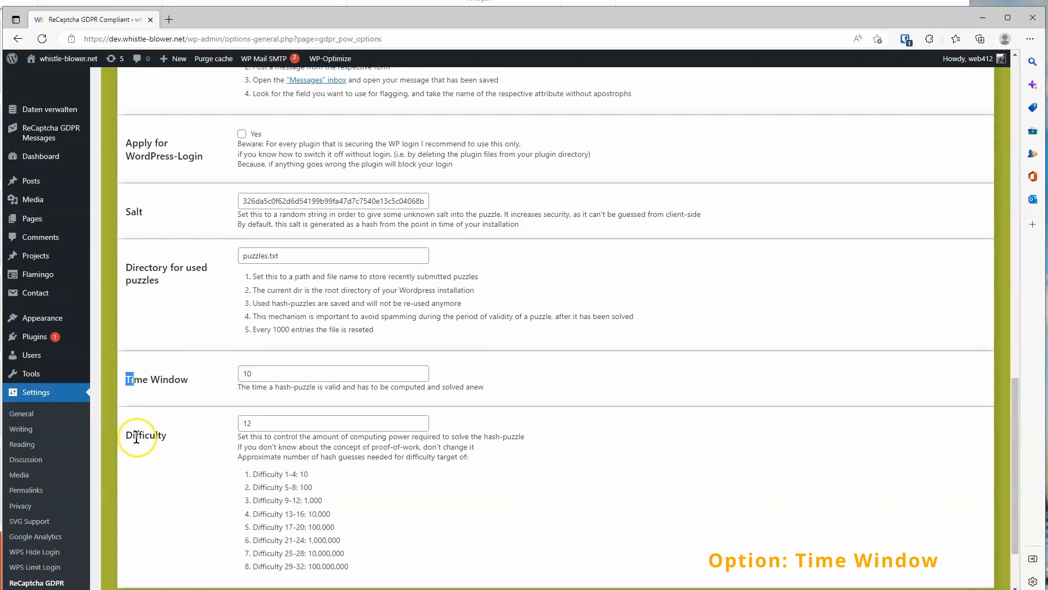
left_click_drag(135, 435, 165, 435)
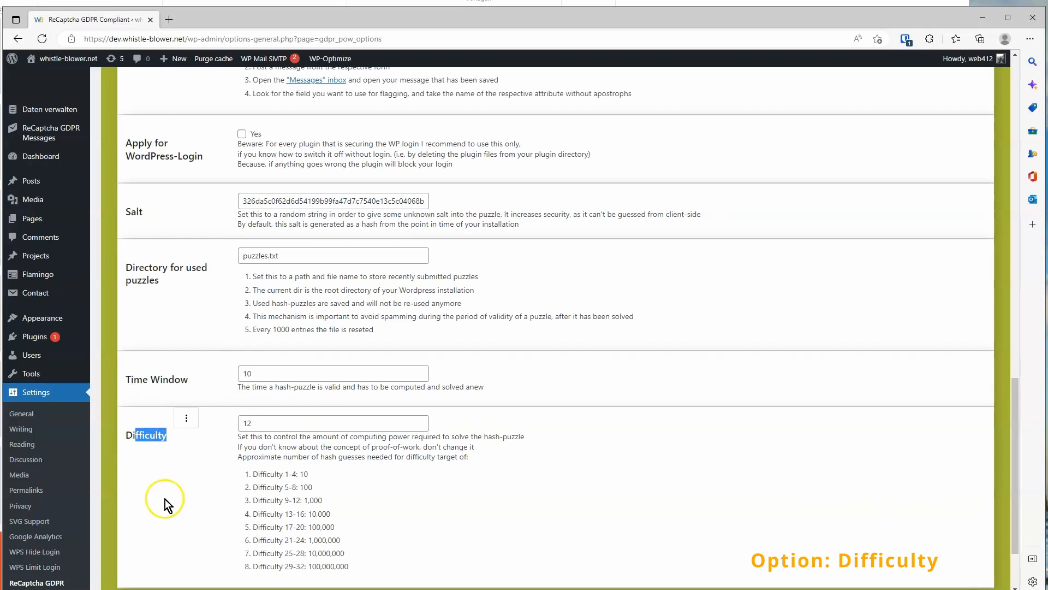